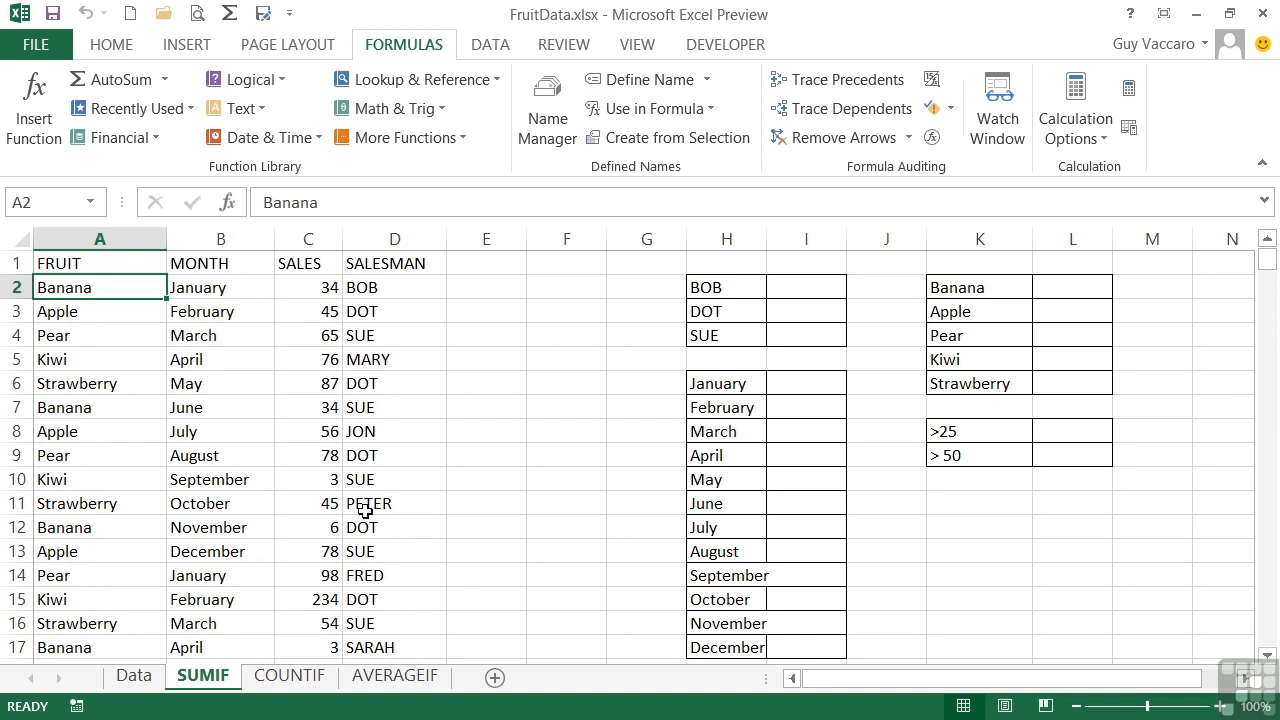
Look over the sales data and widen column H to fit its longest month name
{"action": "scroll", "coordinate": [378, 505], "scroll_direction": "down", "scroll_amount": 11}
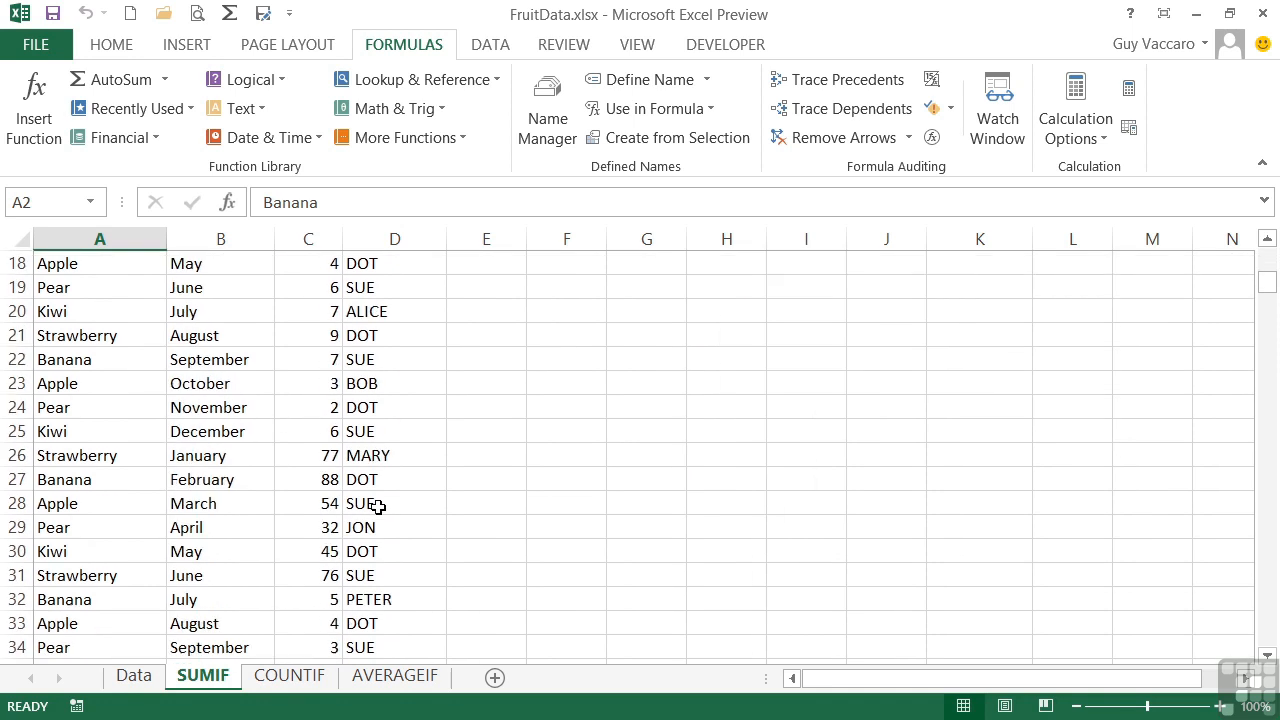
{"action": "scroll", "coordinate": [378, 505], "scroll_direction": "up", "scroll_amount": 11}
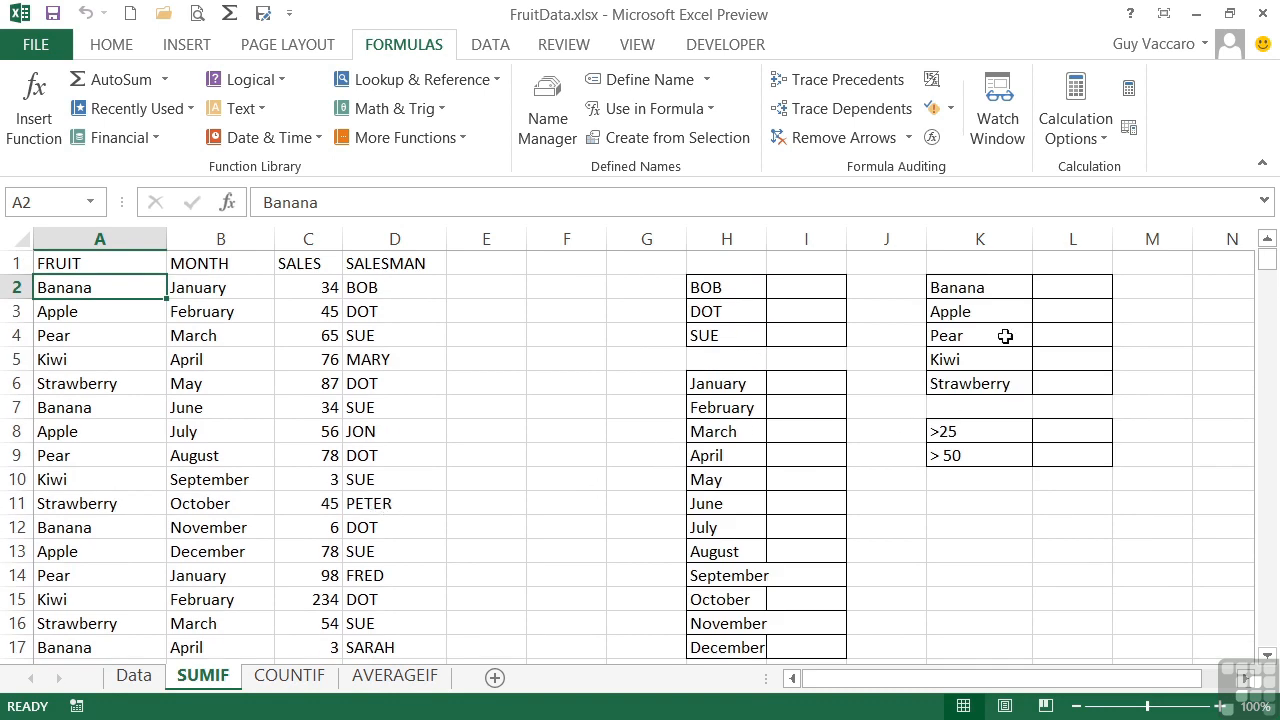
{"action": "double_click", "coordinate": [767, 239]}
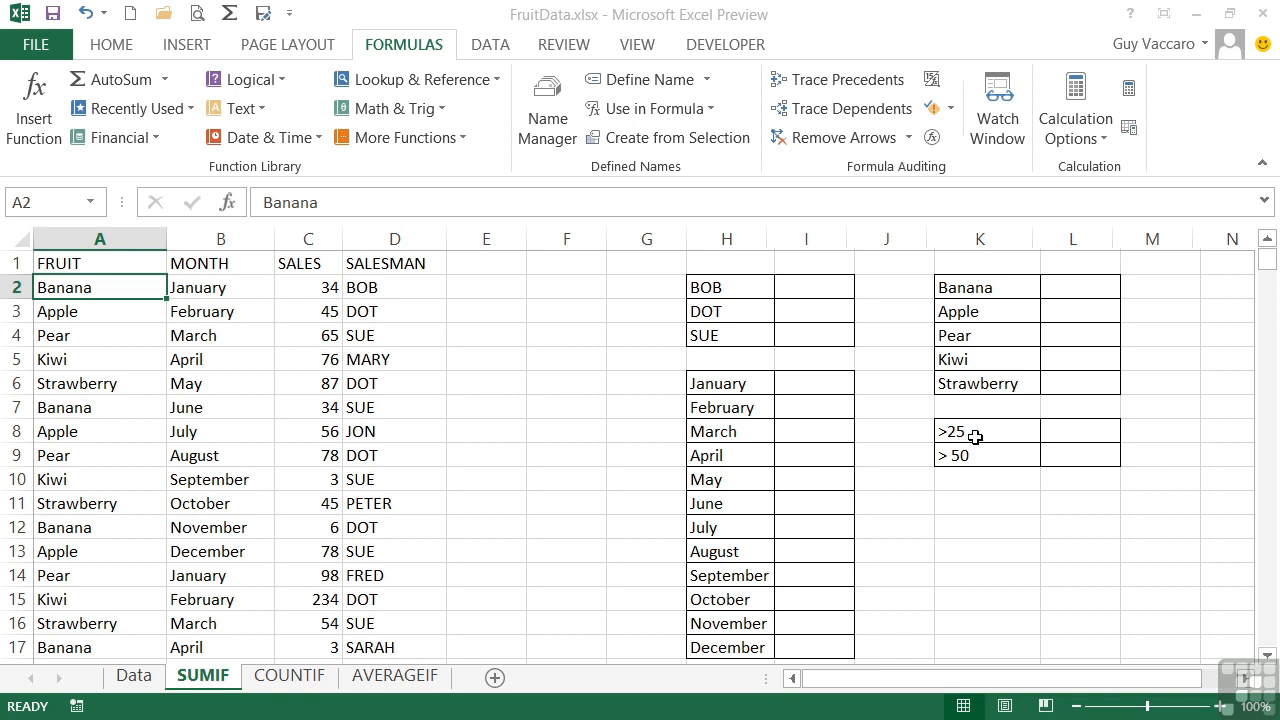
Total the sales values above 25 in L8 with the formula =sumif(sales,">25")
{"action": "left_click", "coordinate": [1058, 430]}
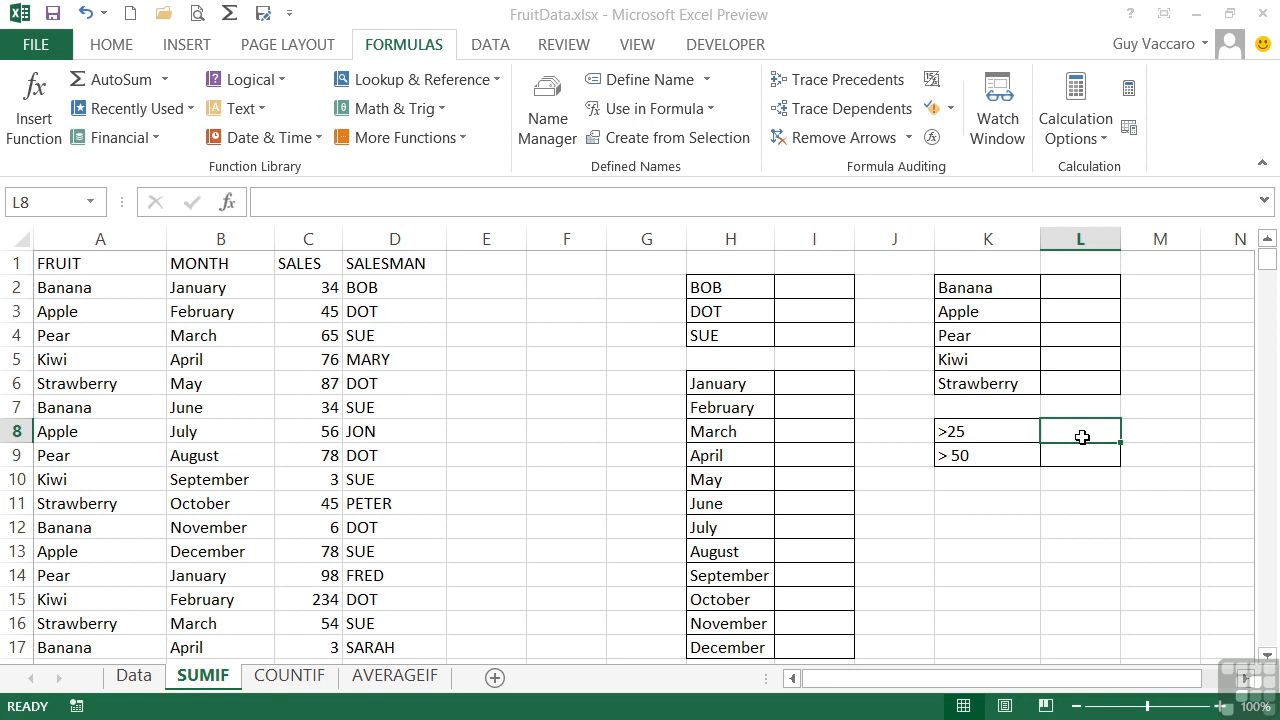
{"action": "type", "text": "="}
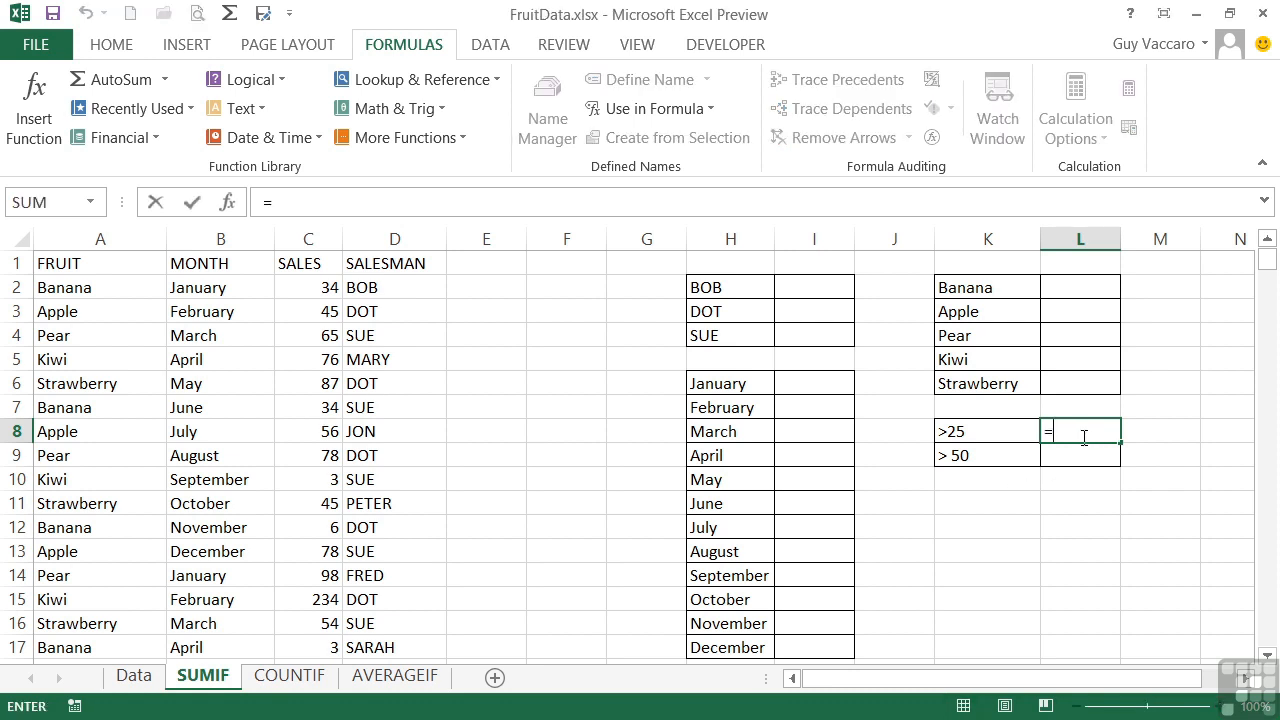
{"action": "type", "text": "sumif"}
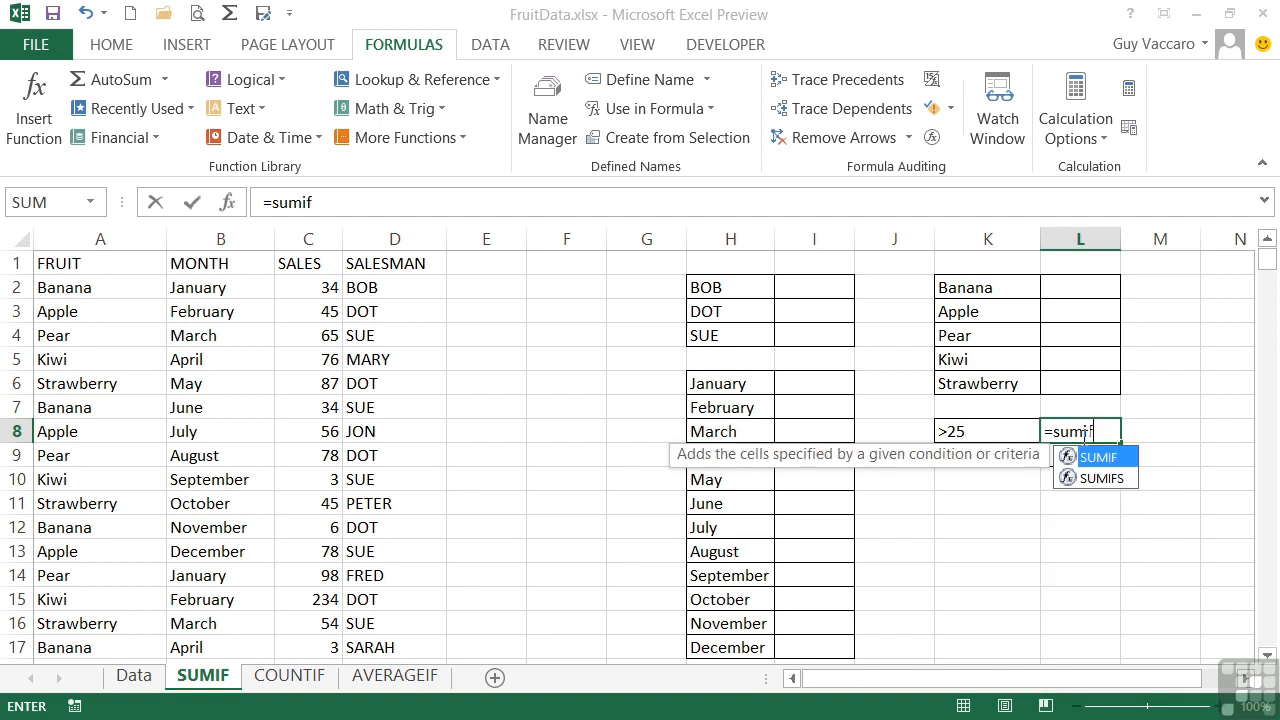
{"action": "type", "text": "("}
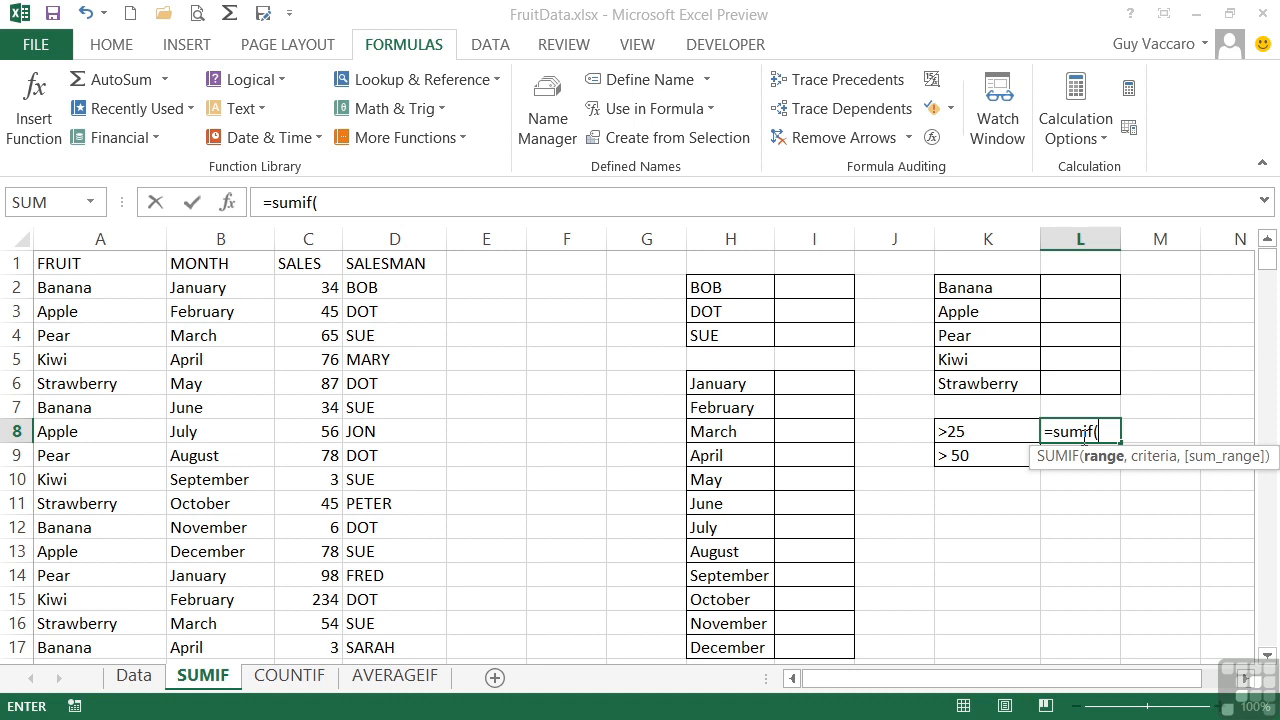
{"action": "type", "text": "s"}
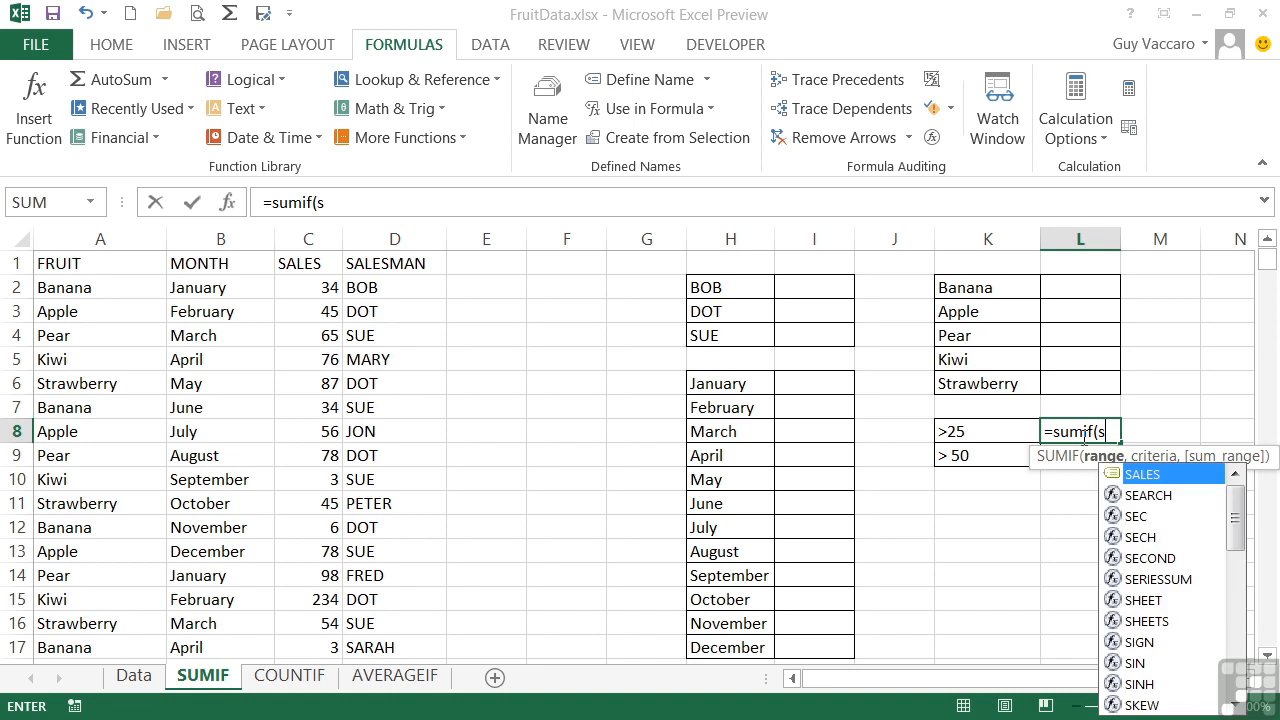
{"action": "type", "text": "ales"}
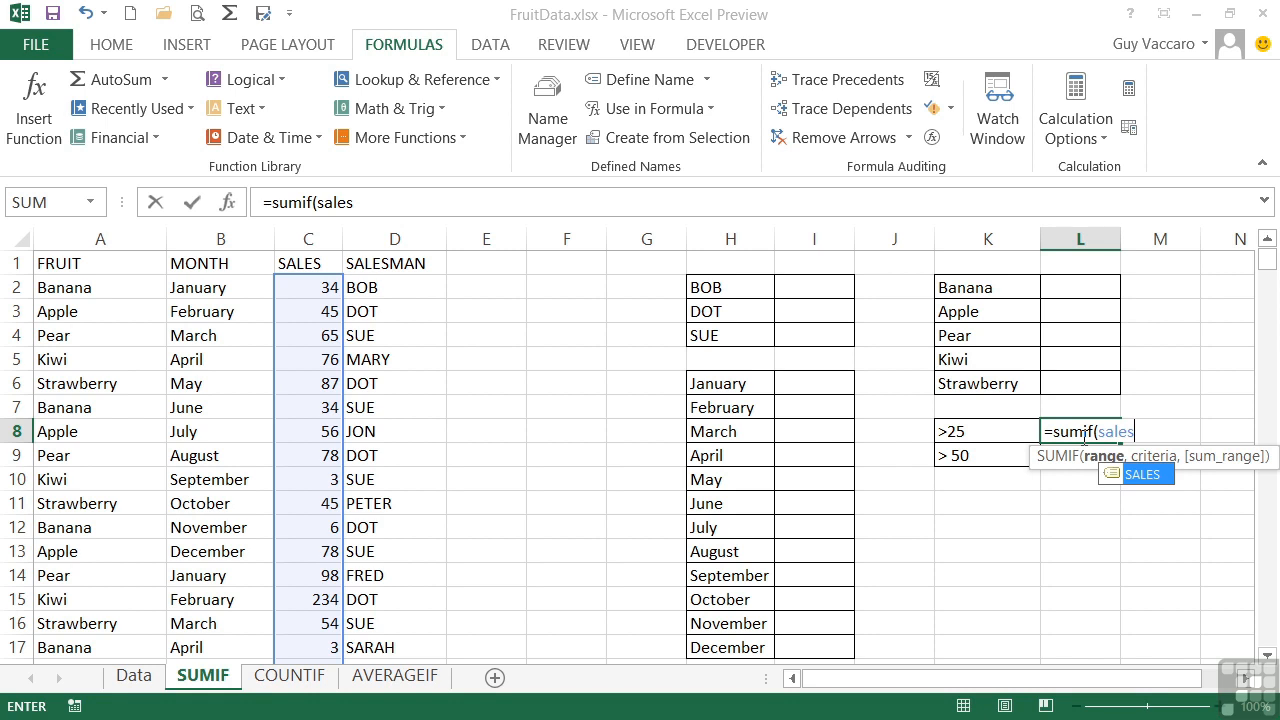
{"action": "type", "text": ","}
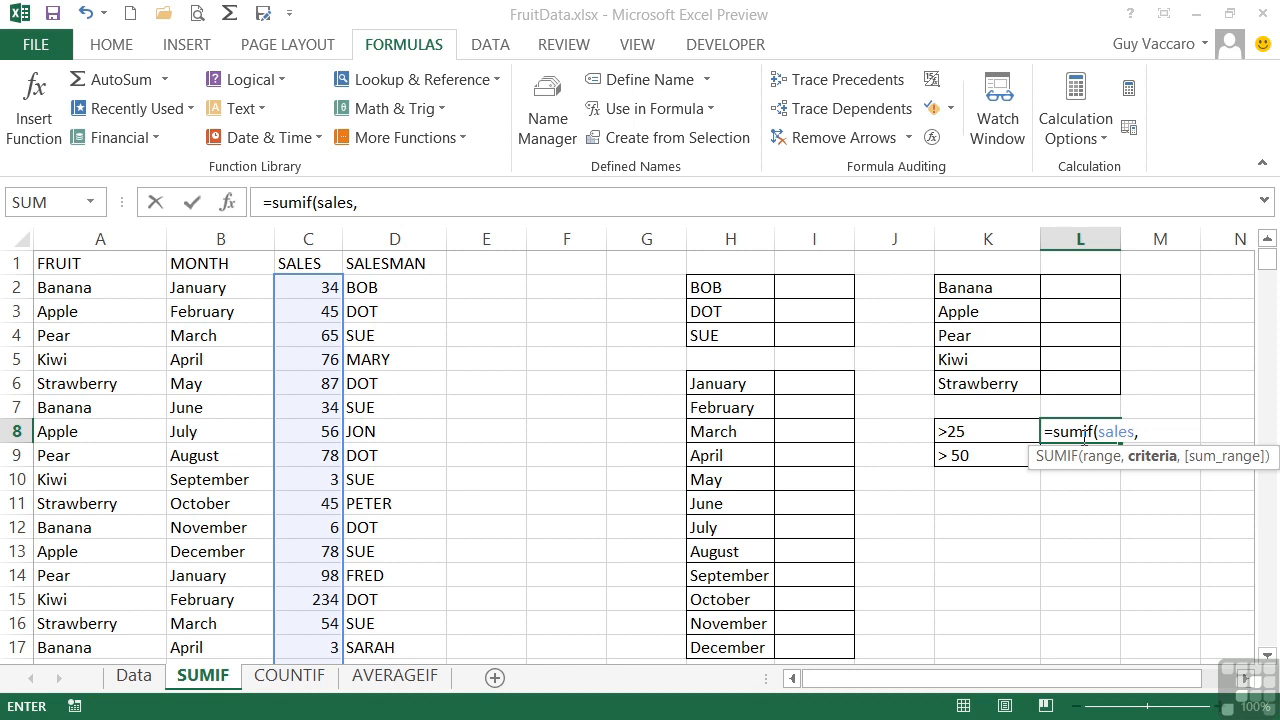
{"action": "type", "text": "\">25\")"}
{"action": "left_click", "coordinate": [1192, 436]}
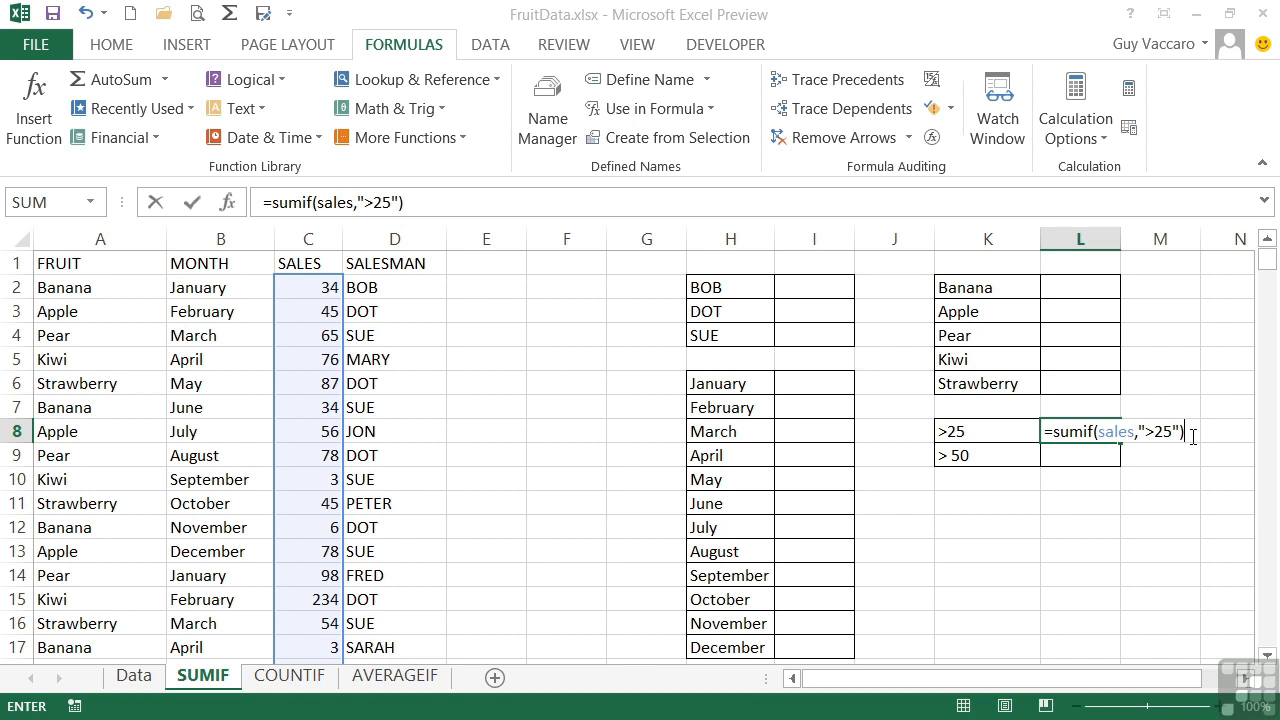
{"action": "key", "text": "Return"}
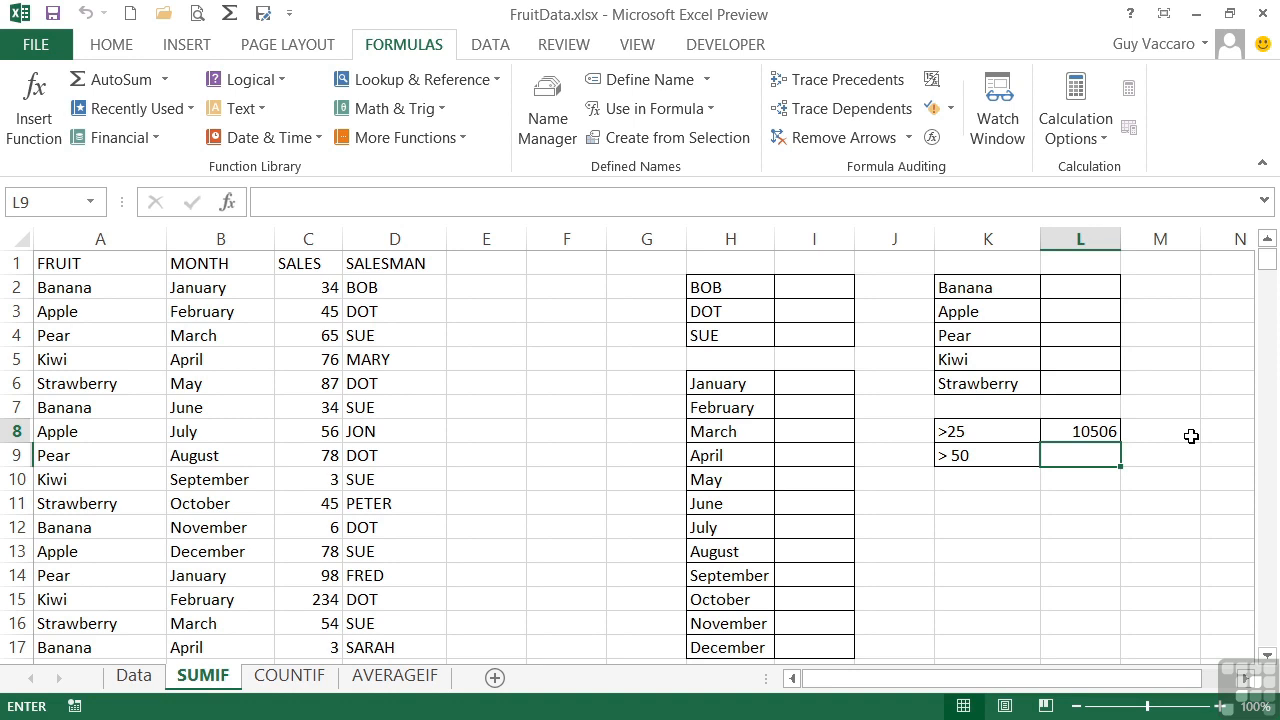
Total the sales values above 50 in L9 with the formula =sumif(sales,">50")
{"action": "type", "text": "=sumif("}
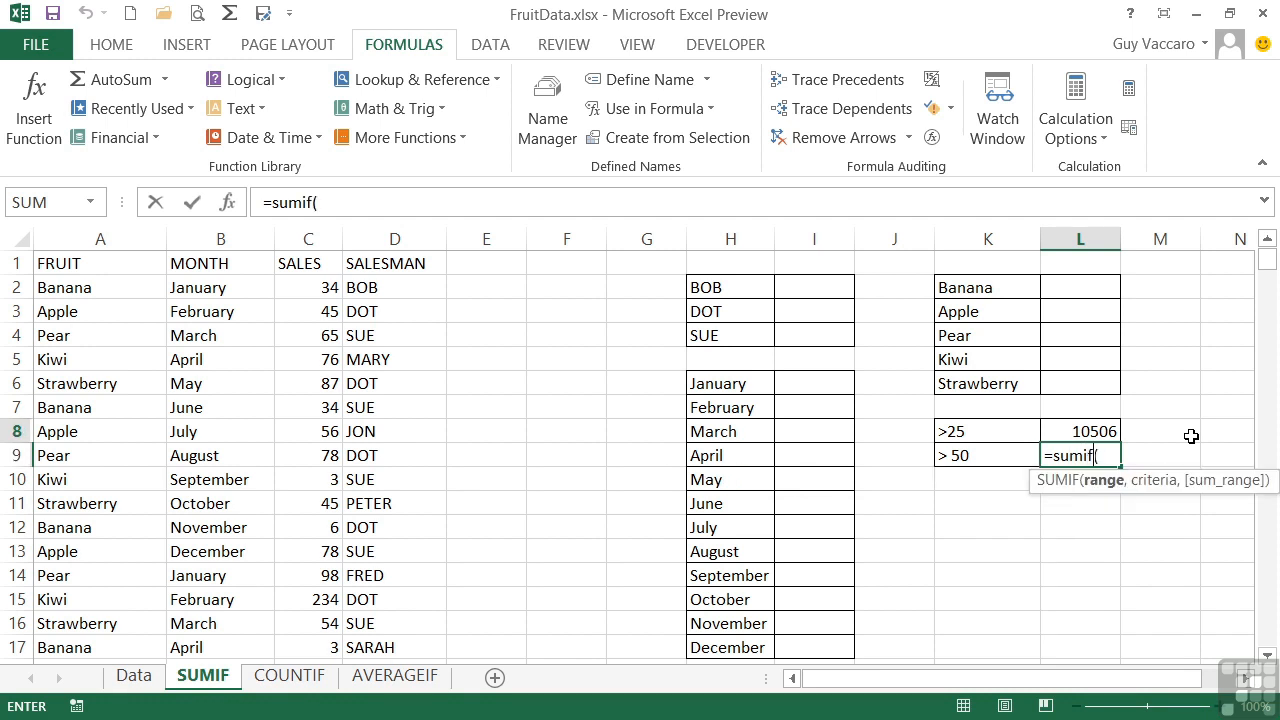
{"action": "type", "text": "sales,"}
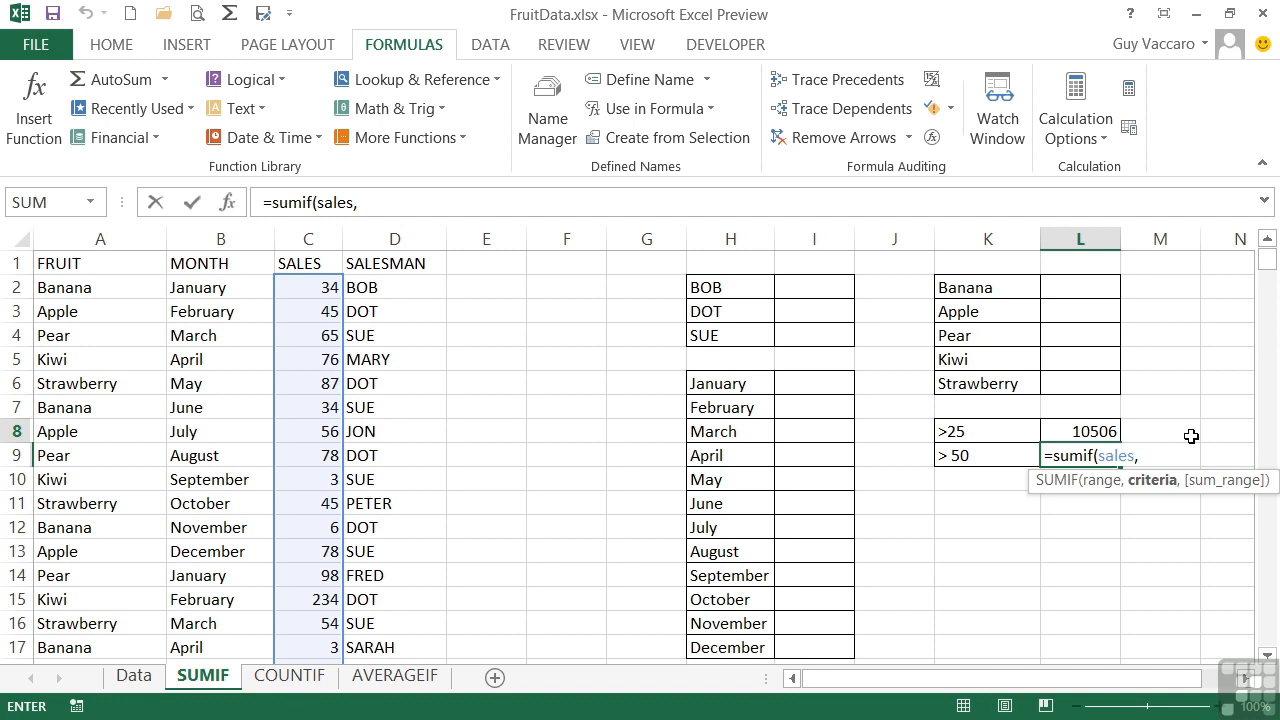
{"action": "type", "text": "\">50\""}
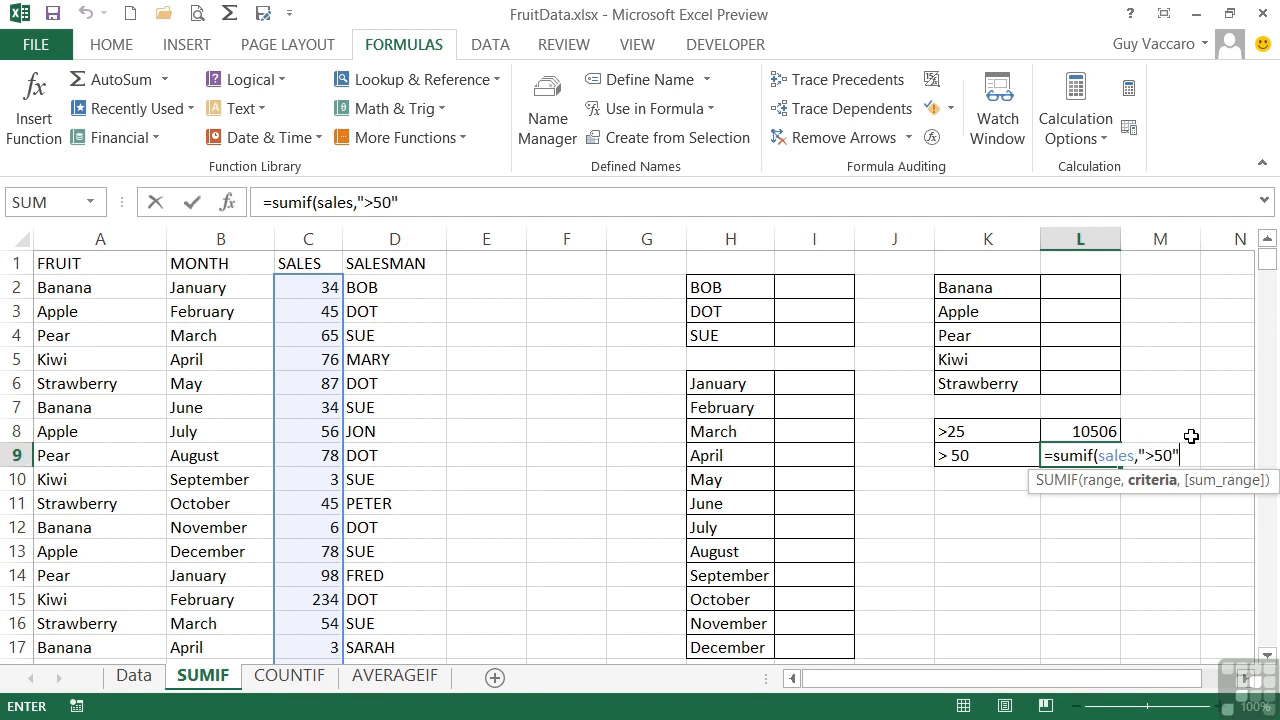
{"action": "type", "text": ")"}
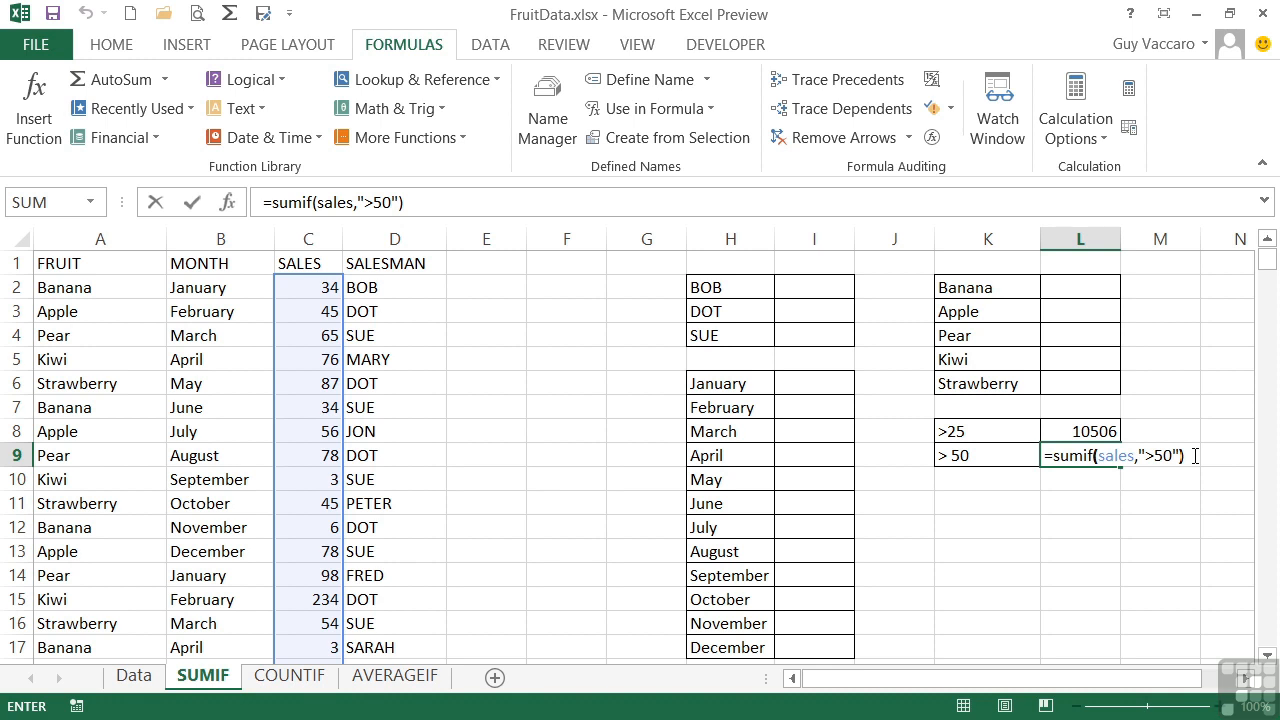
{"action": "key", "text": "Return"}
{"action": "key", "text": "Up"}
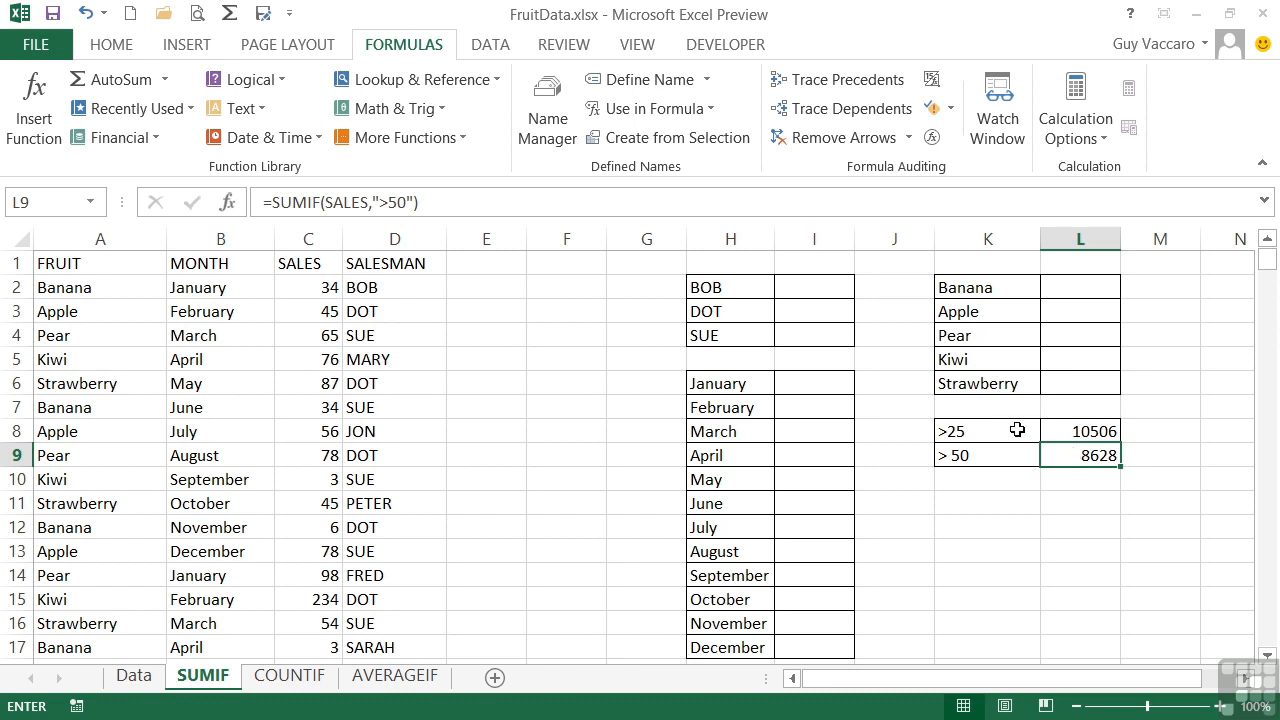
Total the sales of the salesman named in H2 in cell I2 with =sumif(salesman,H2,sales)
{"action": "left_click", "coordinate": [806, 283]}
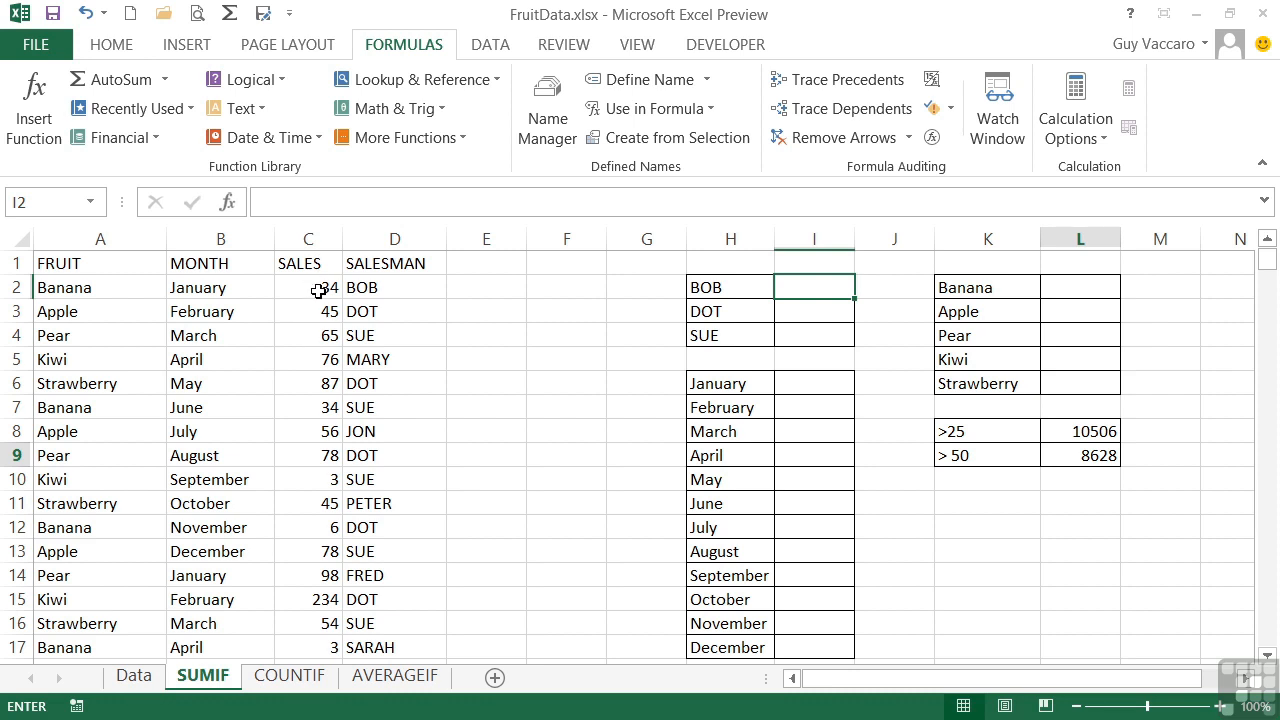
{"action": "left_click", "coordinate": [814, 289]}
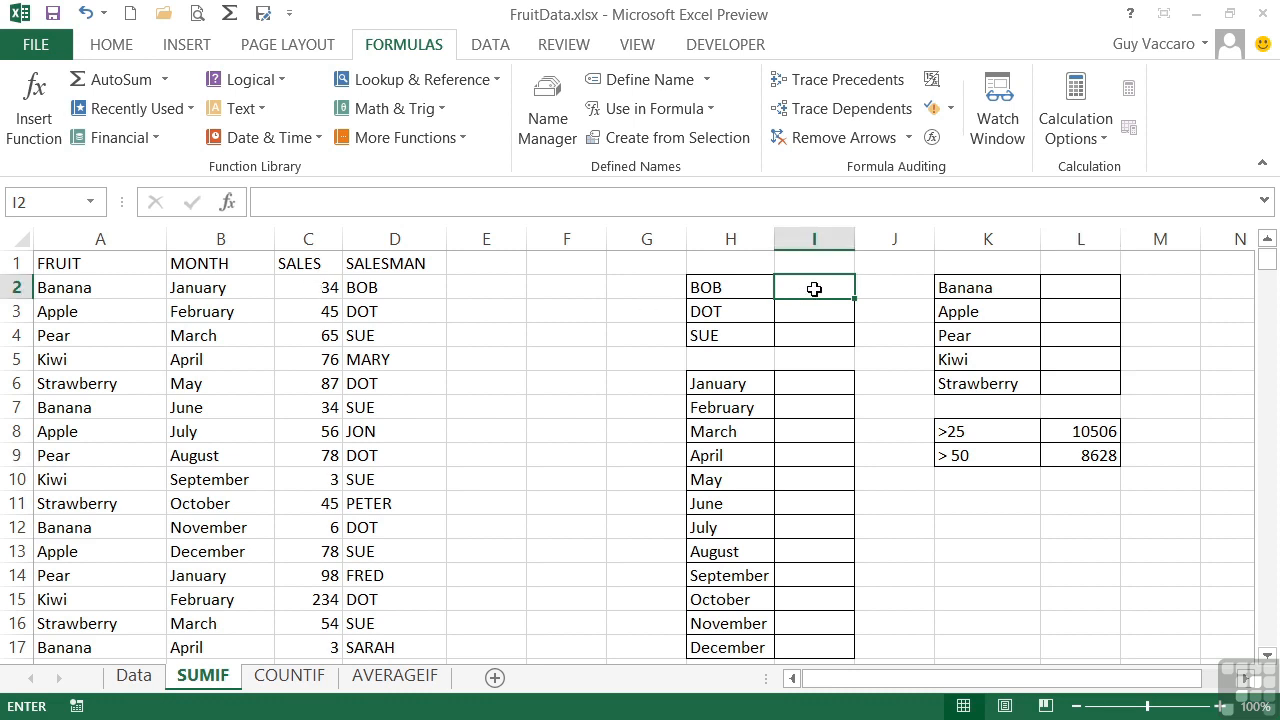
{"action": "type", "text": "=su"}
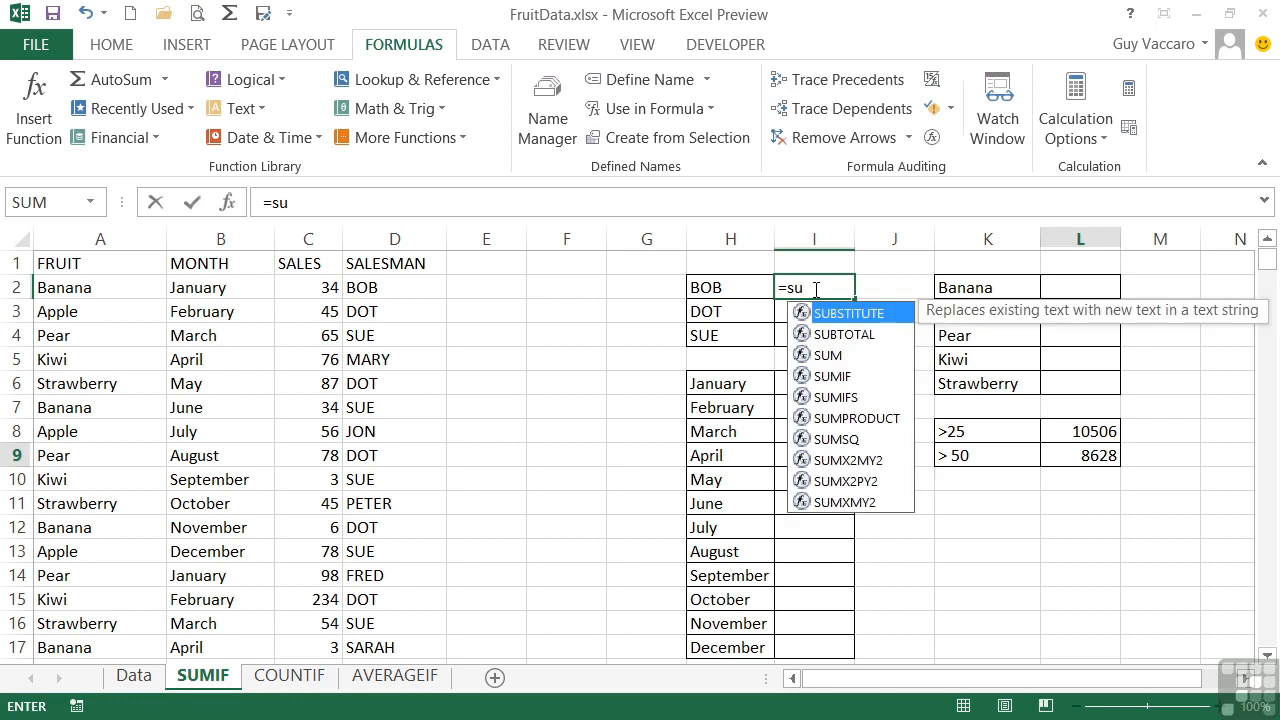
{"action": "type", "text": "mif("}
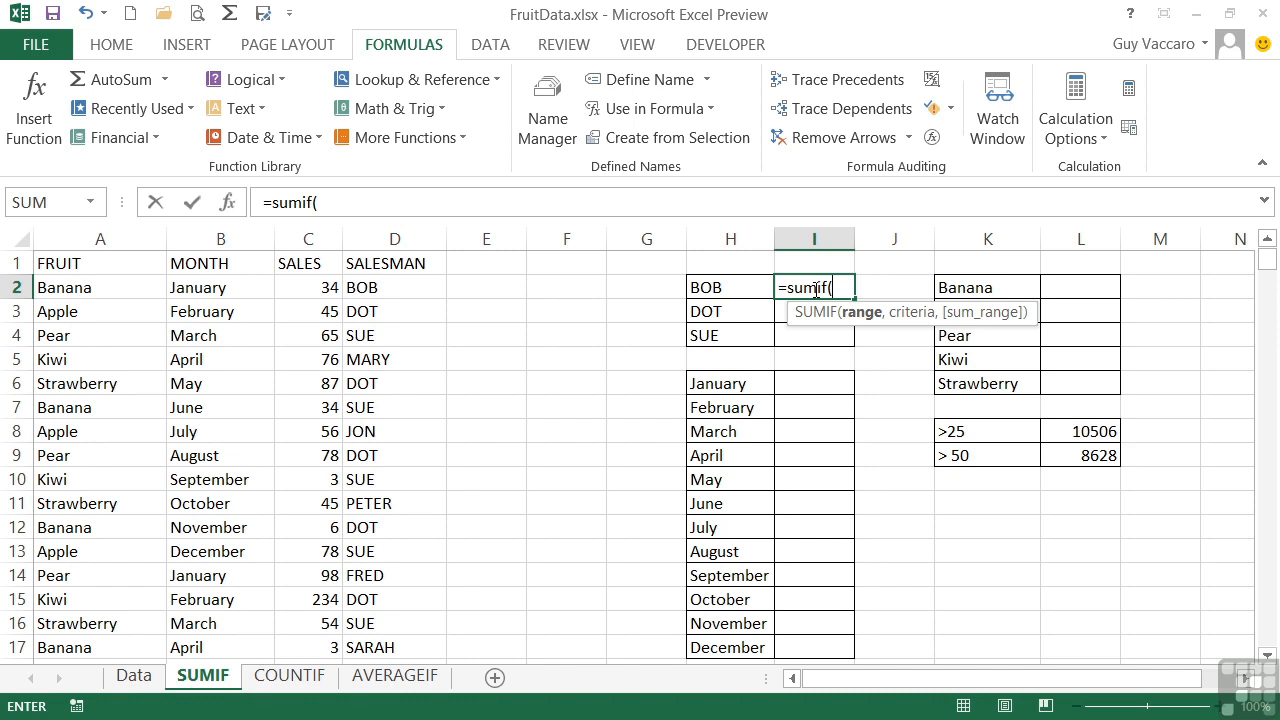
{"action": "type", "text": "salesman,"}
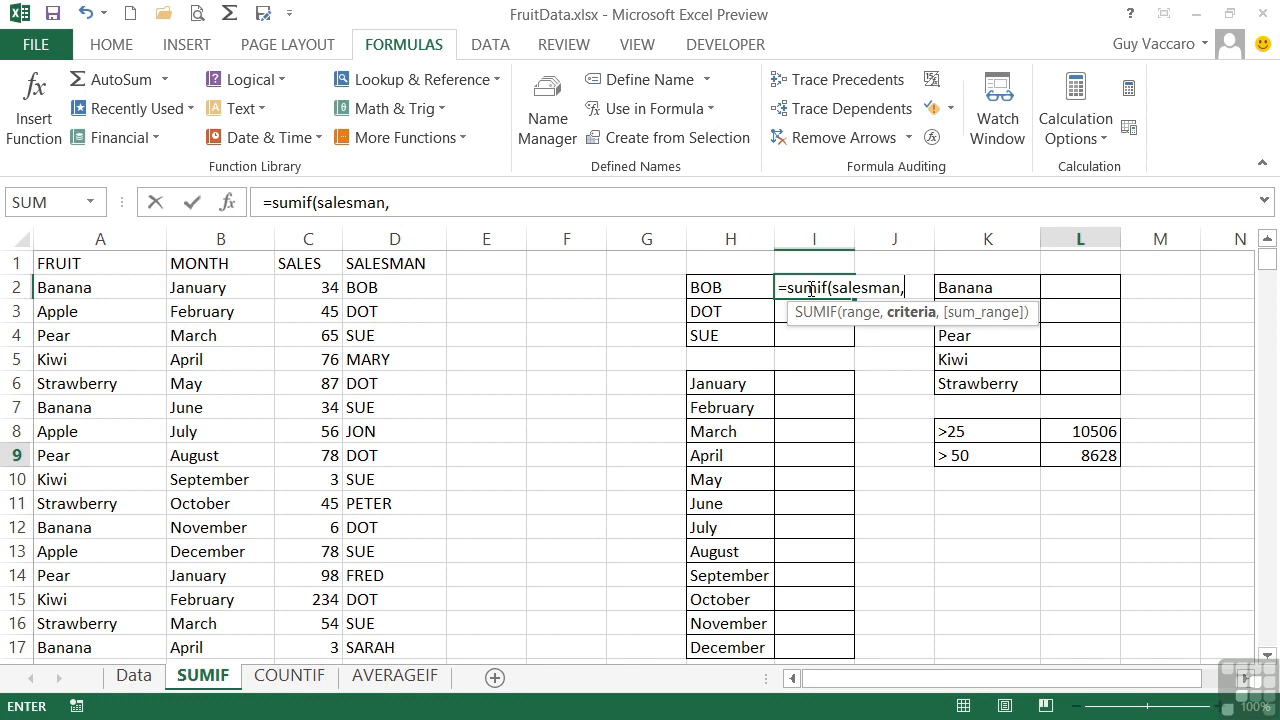
{"action": "left_click", "coordinate": [740, 288]}
{"action": "type", "text": ","}
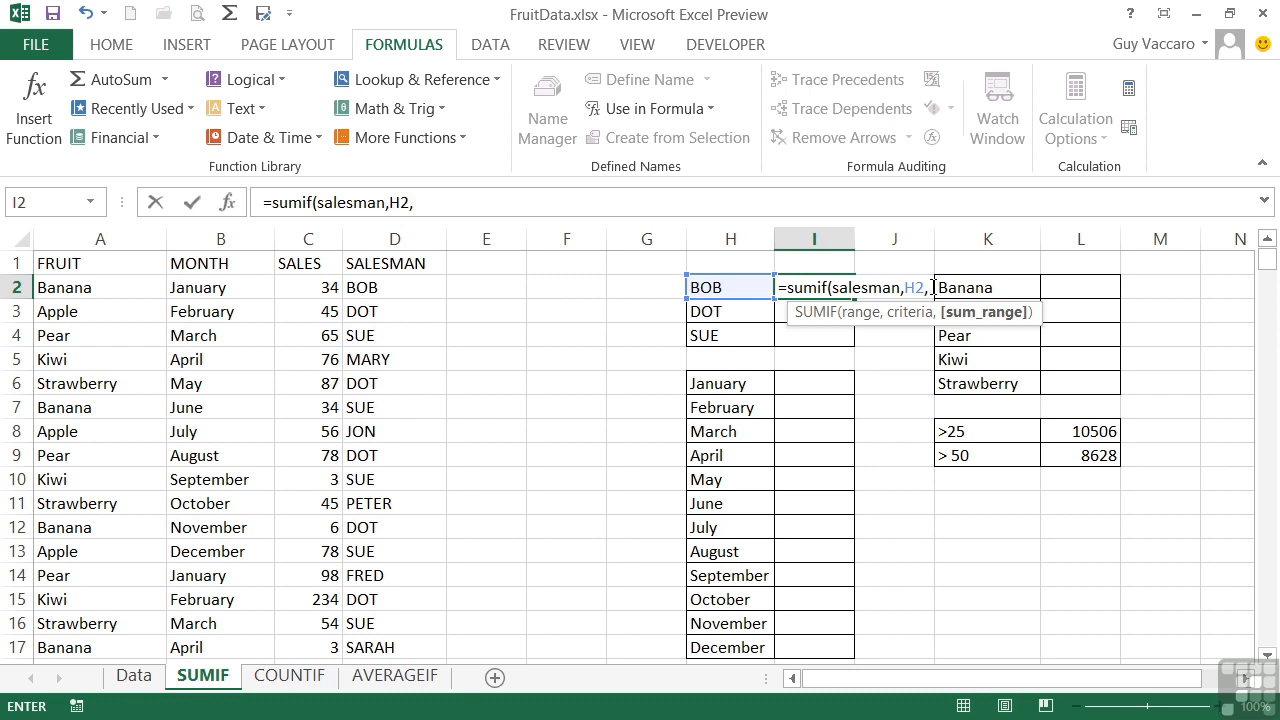
{"action": "type", "text": "sales"}
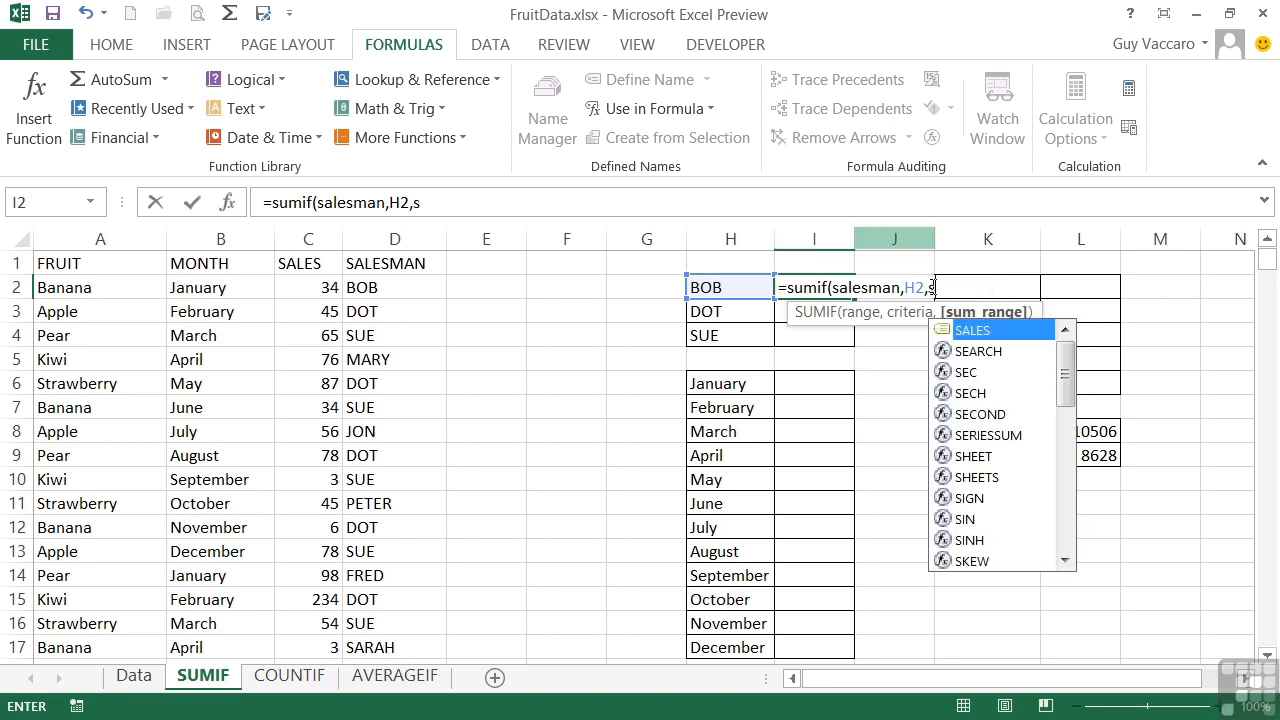
{"action": "type", "text": ")"}
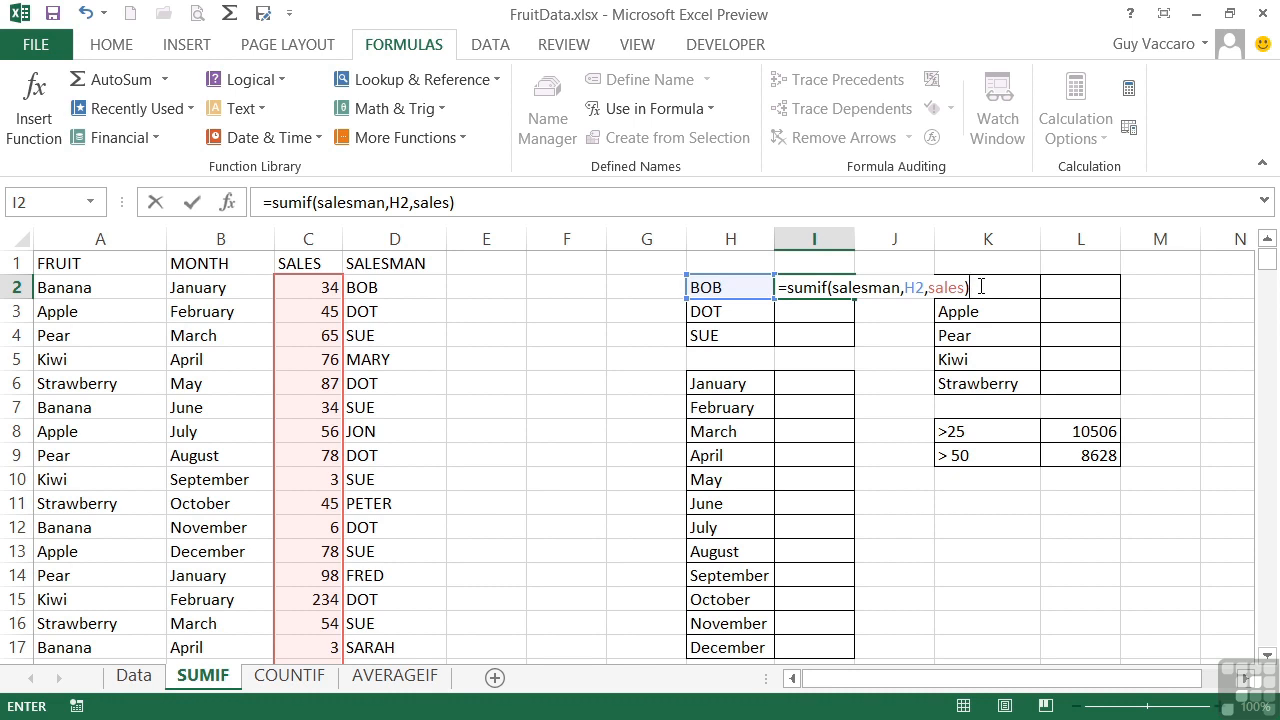
{"action": "key", "text": "Return"}
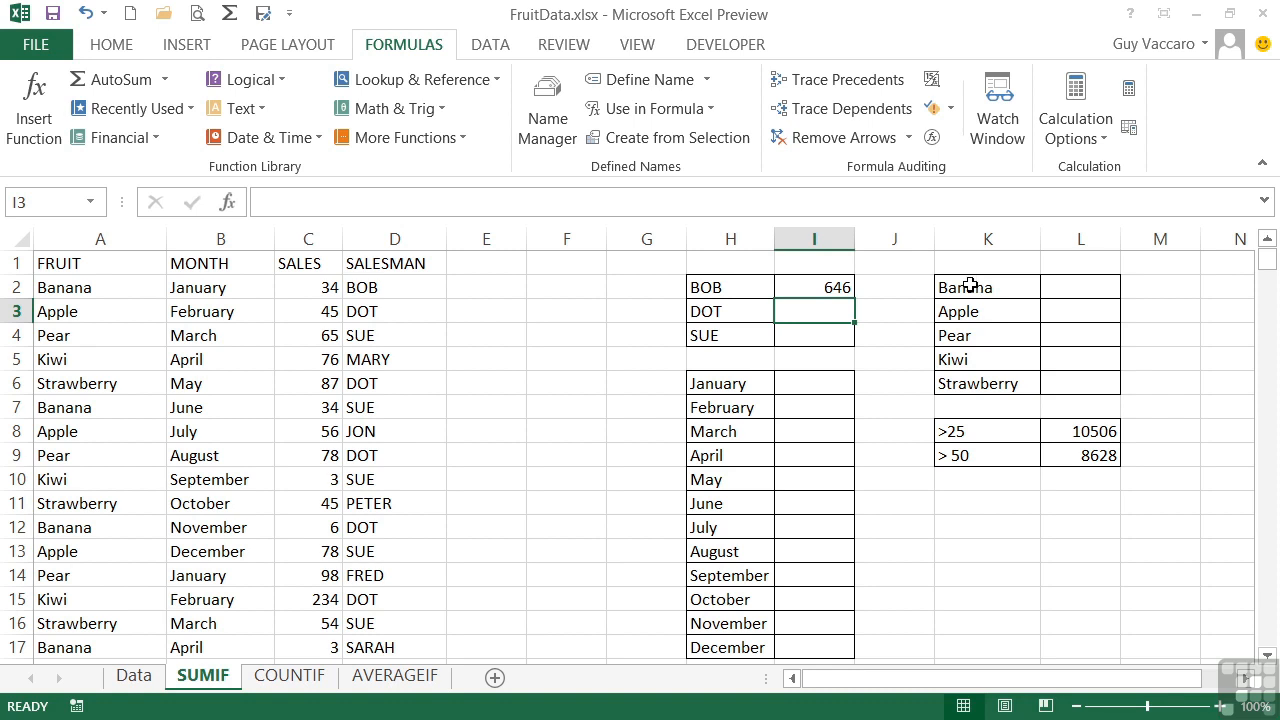
Check the references in the I2 SUMIF formula and fill it down to I4 for the other two salesmen
{"action": "left_click", "coordinate": [807, 287]}
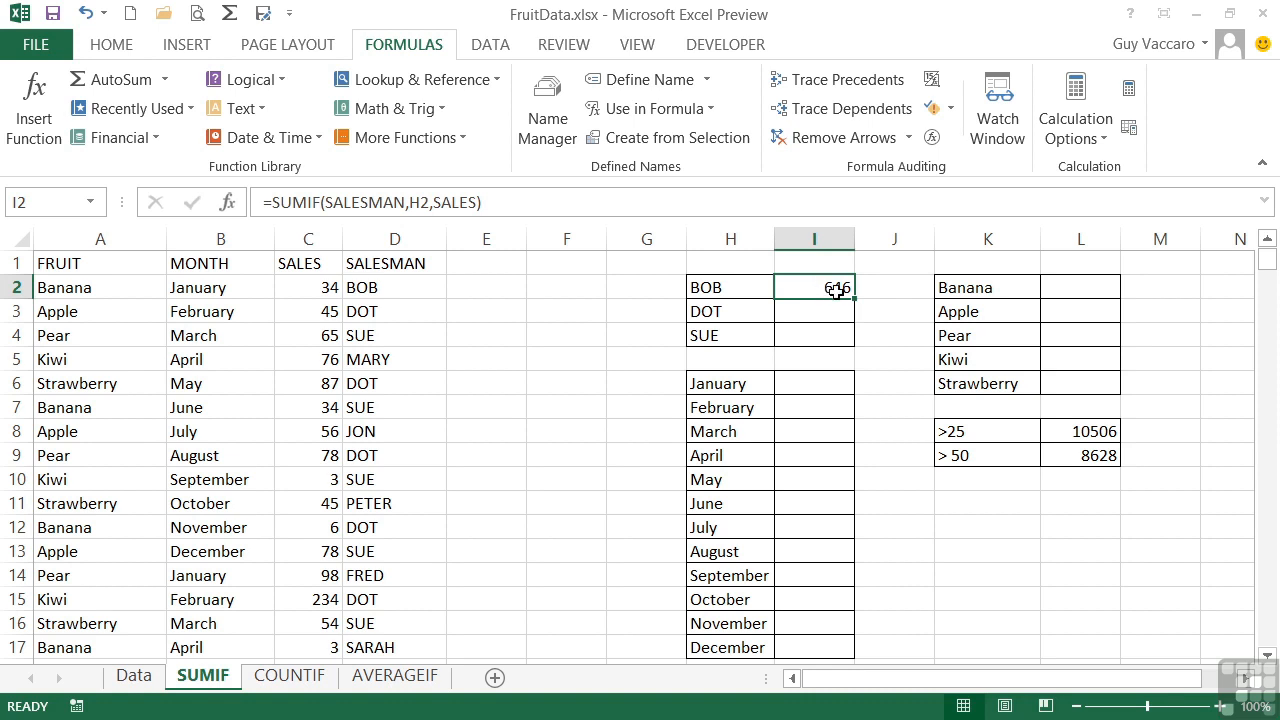
{"action": "double_click", "coordinate": [836, 289]}
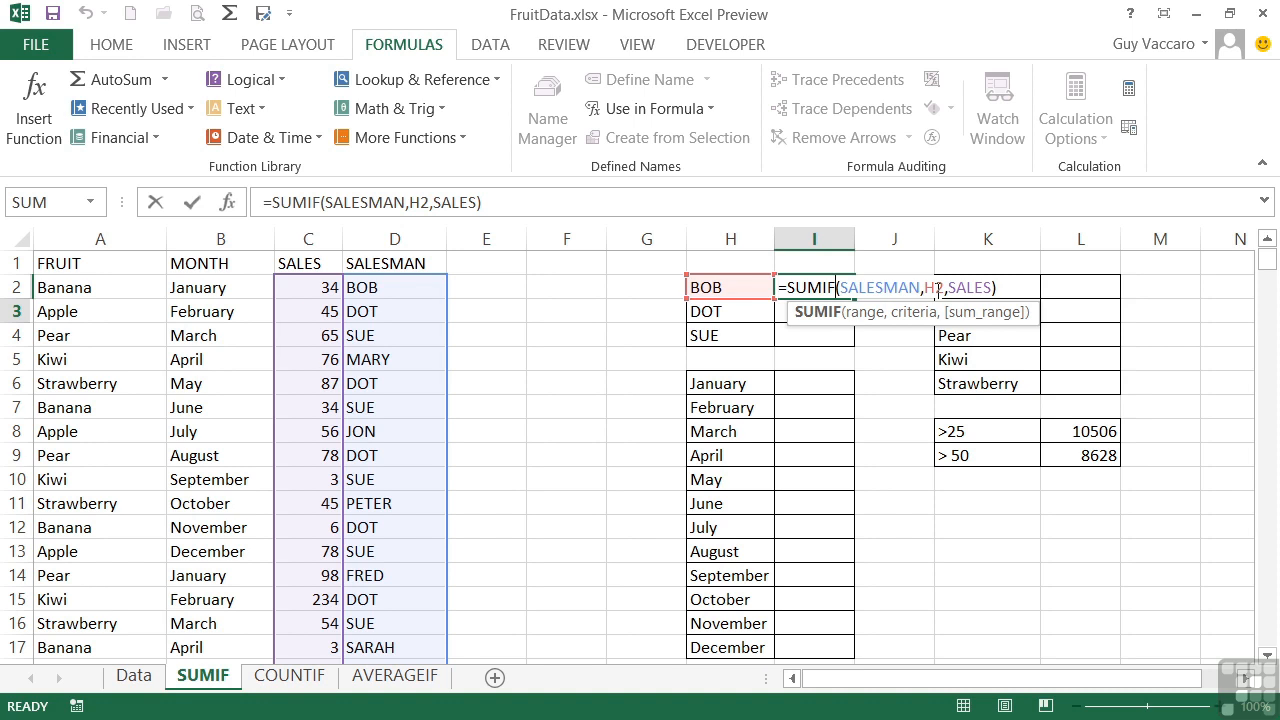
{"action": "left_click_drag", "start_coordinate": [741, 276], "coordinate": [741, 277]}
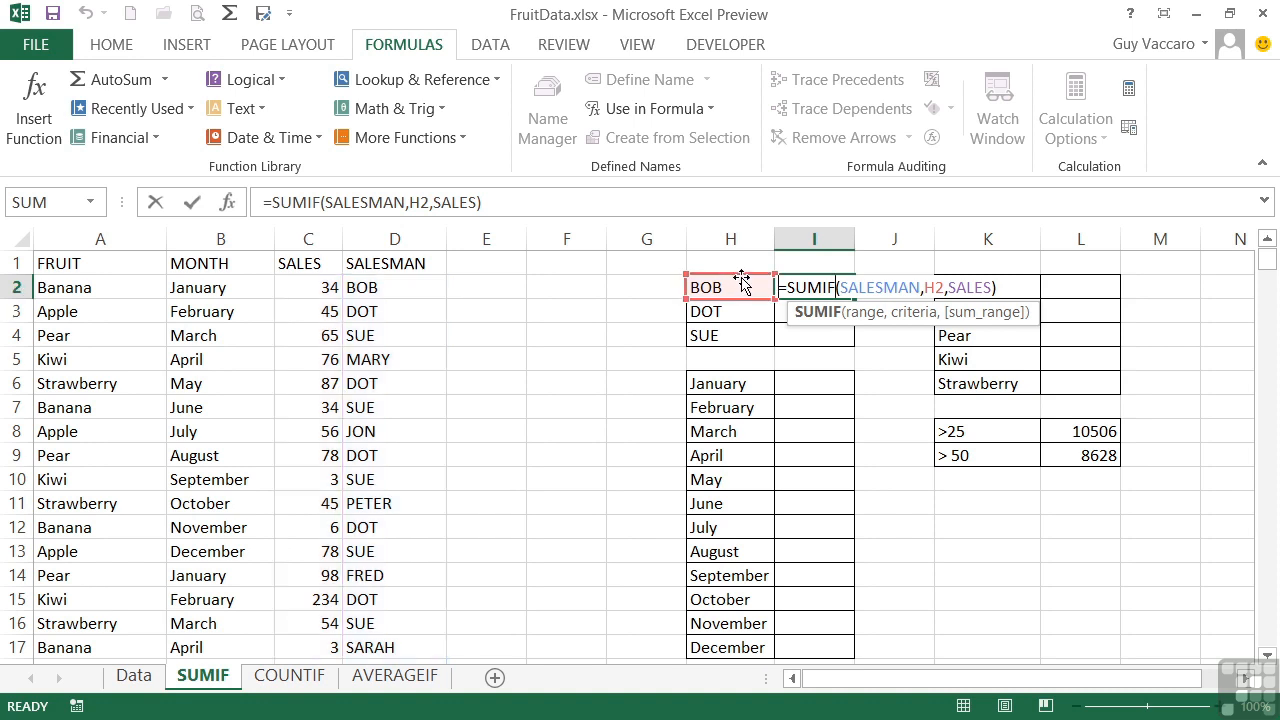
{"action": "key", "text": "Return"}
{"action": "left_click", "coordinate": [841, 289]}
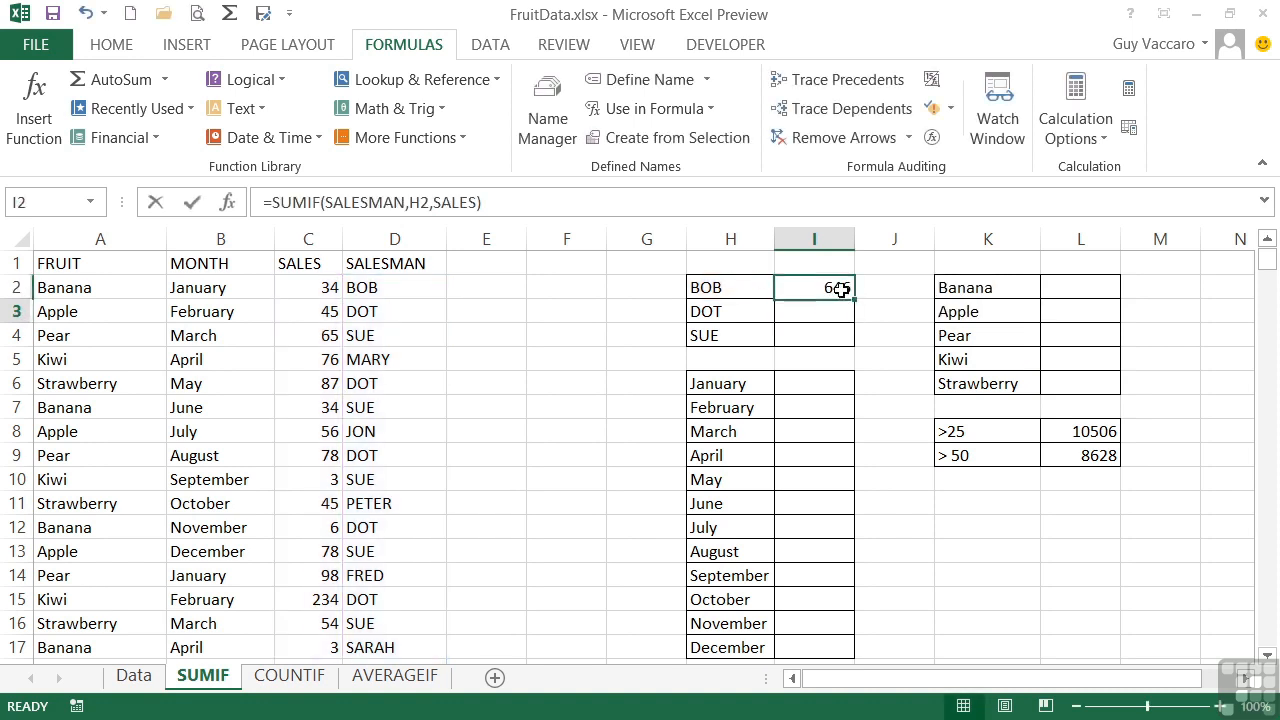
{"action": "left_click_drag", "start_coordinate": [853, 298], "coordinate": [849, 337]}
Examine the criteria references in the copied SUMIF formulas in I3 and I4
{"action": "left_click", "coordinate": [828, 313]}
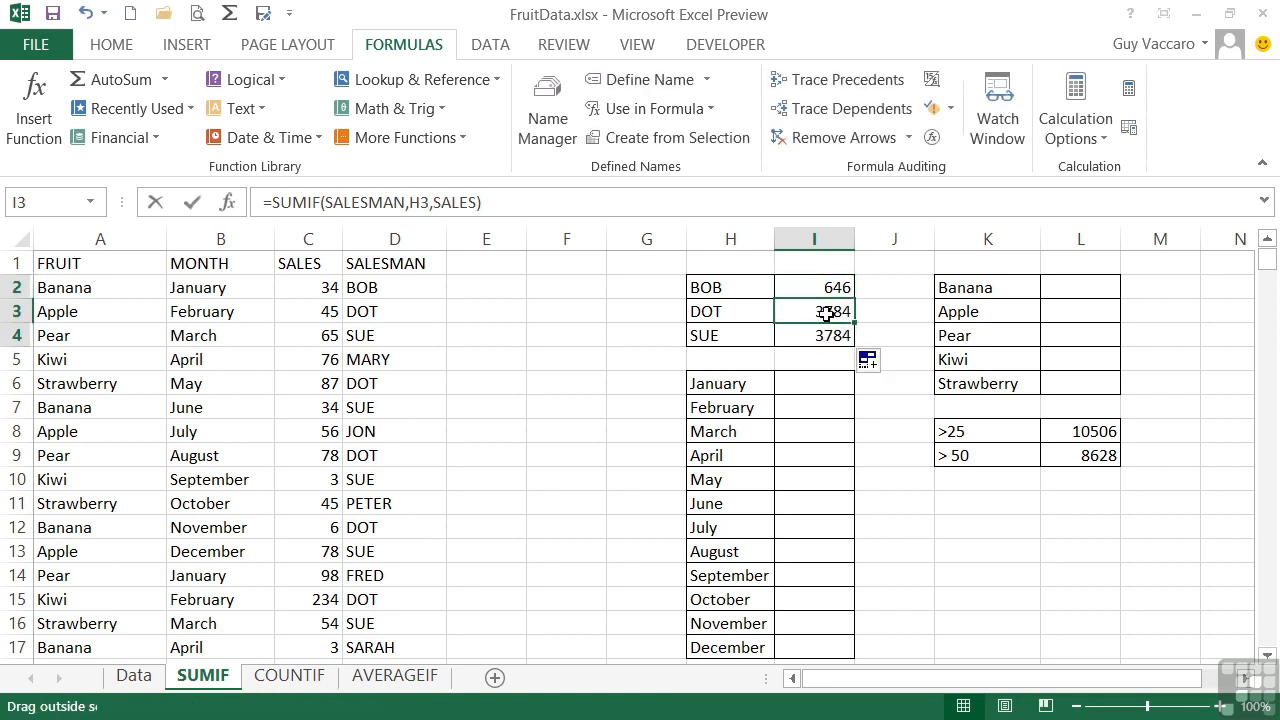
{"action": "double_click", "coordinate": [826, 312]}
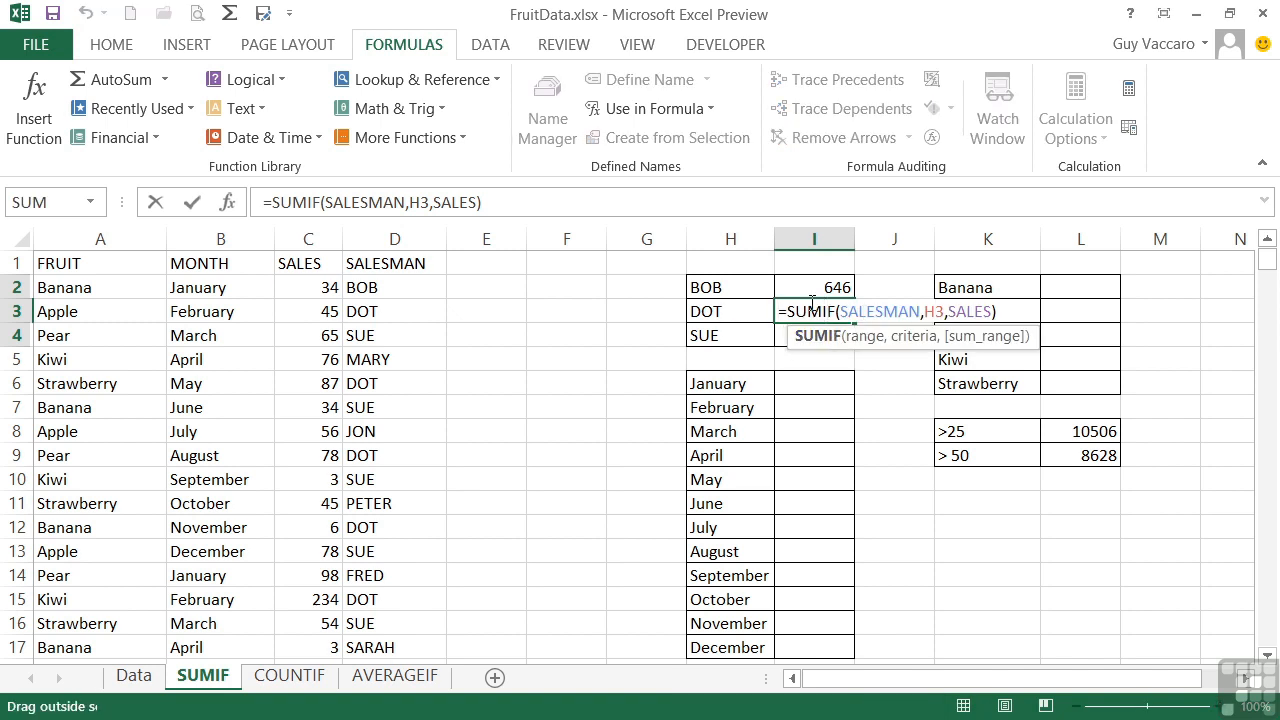
{"action": "key", "text": "Return"}
{"action": "double_click", "coordinate": [831, 334]}
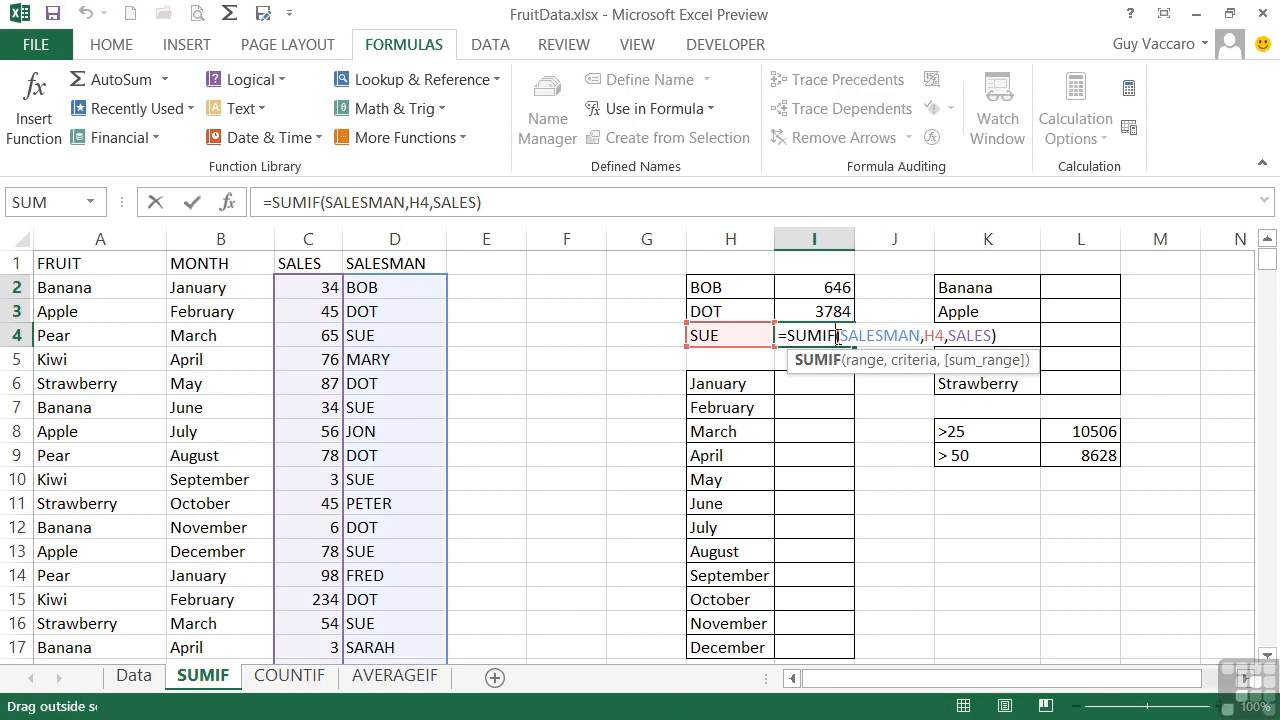
{"action": "key", "text": "Return"}
{"action": "left_click", "coordinate": [787, 328]}
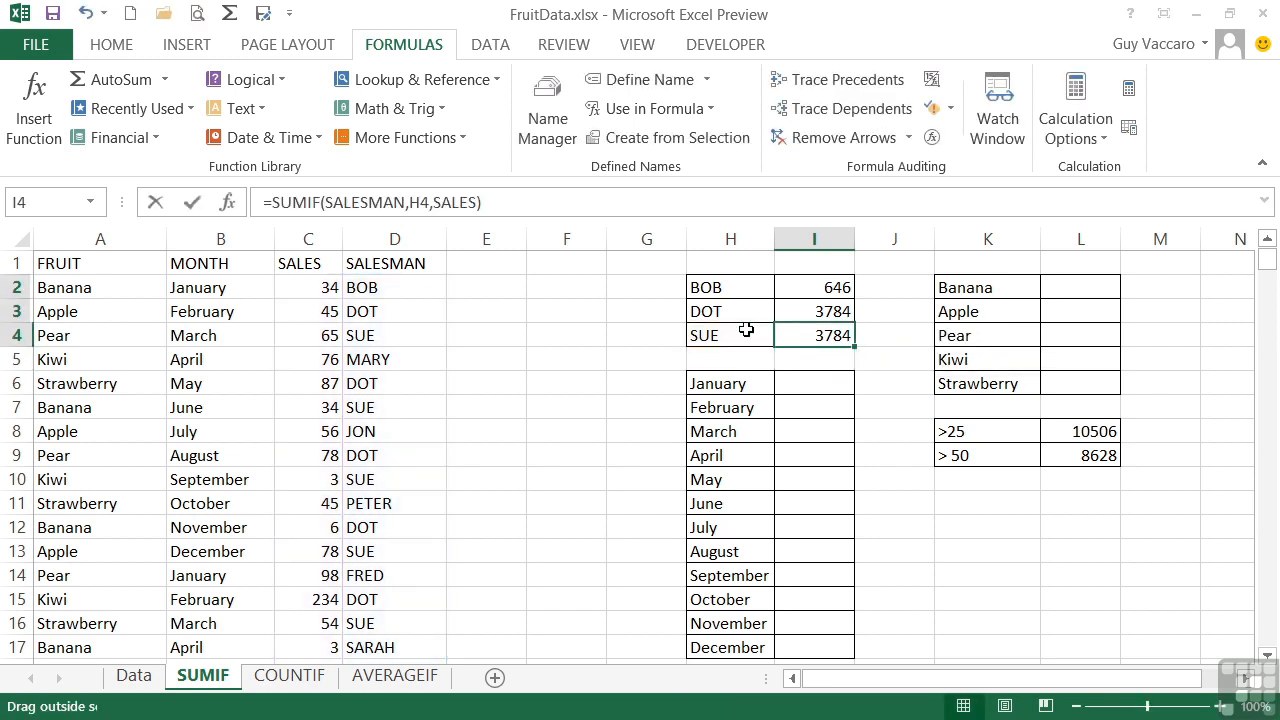
Change the March pear sales value in C4 to 2000
{"action": "left_click", "coordinate": [320, 338]}
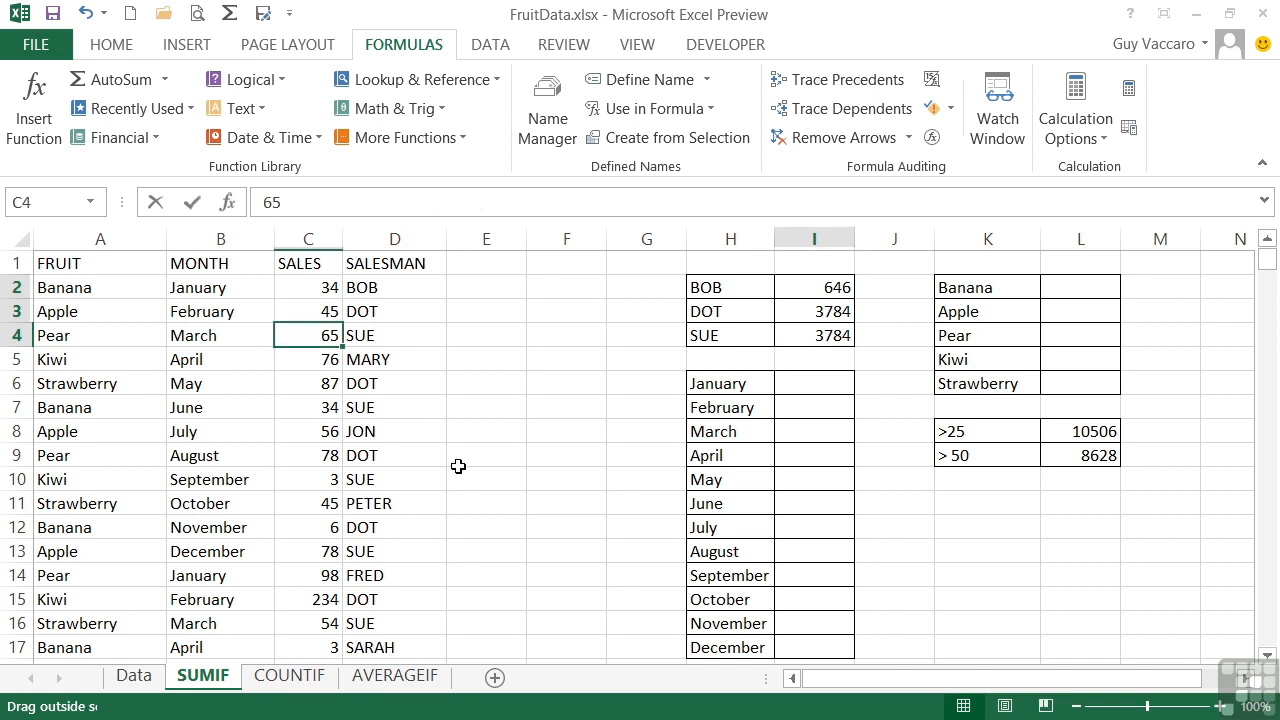
{"action": "type", "text": "2000"}
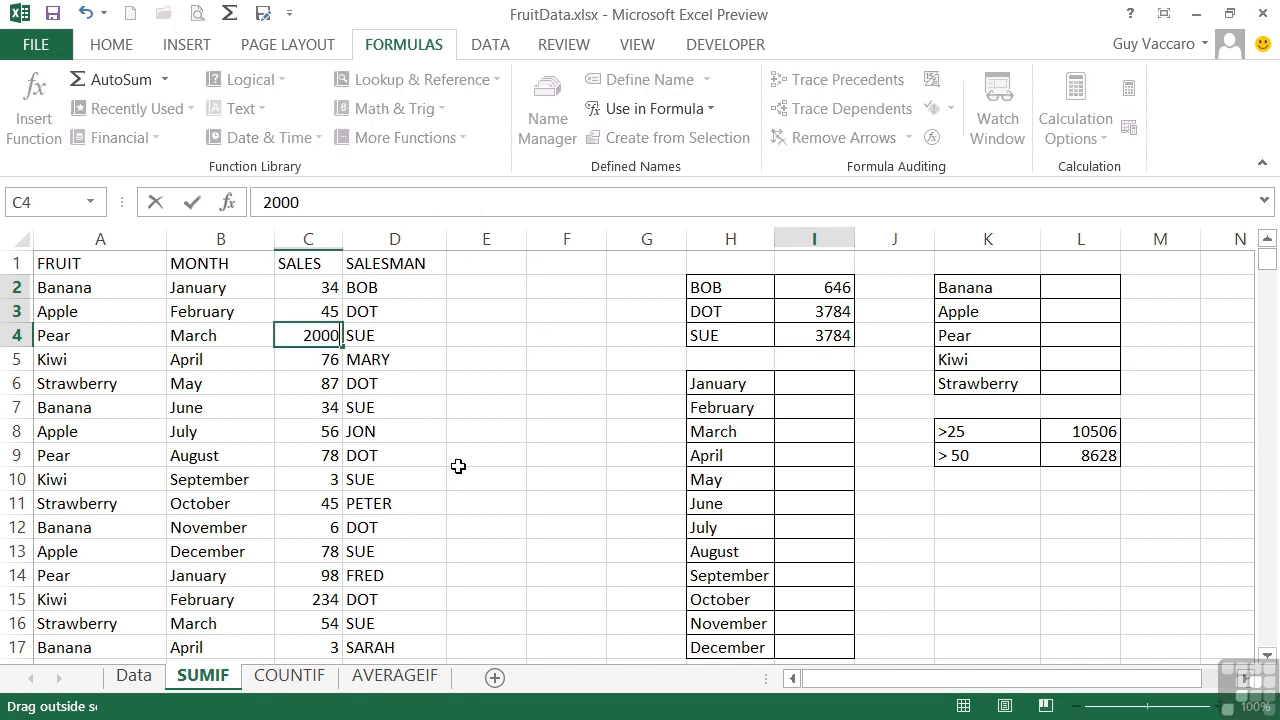
{"action": "key", "text": "Return"}
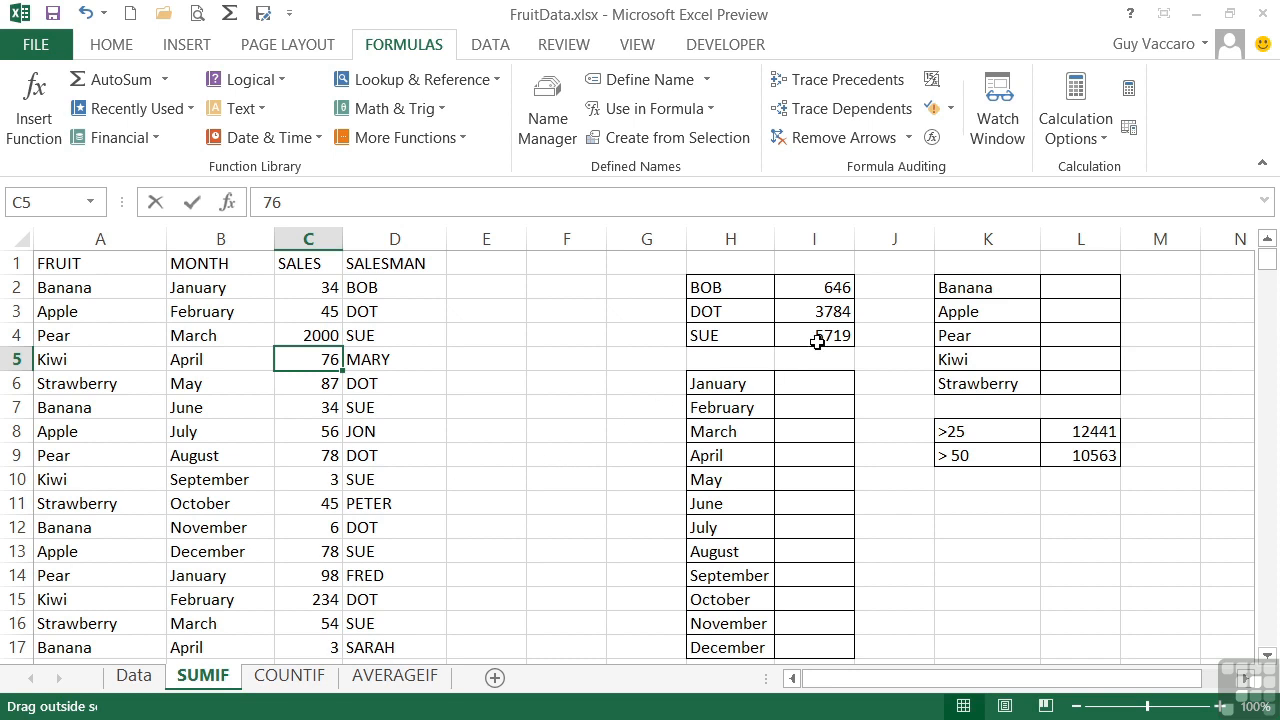
Total the January sales in I6 with =sumif(Month,H6,sales), using the named range Month rather than the MONTH function
{"action": "left_click", "coordinate": [818, 380]}
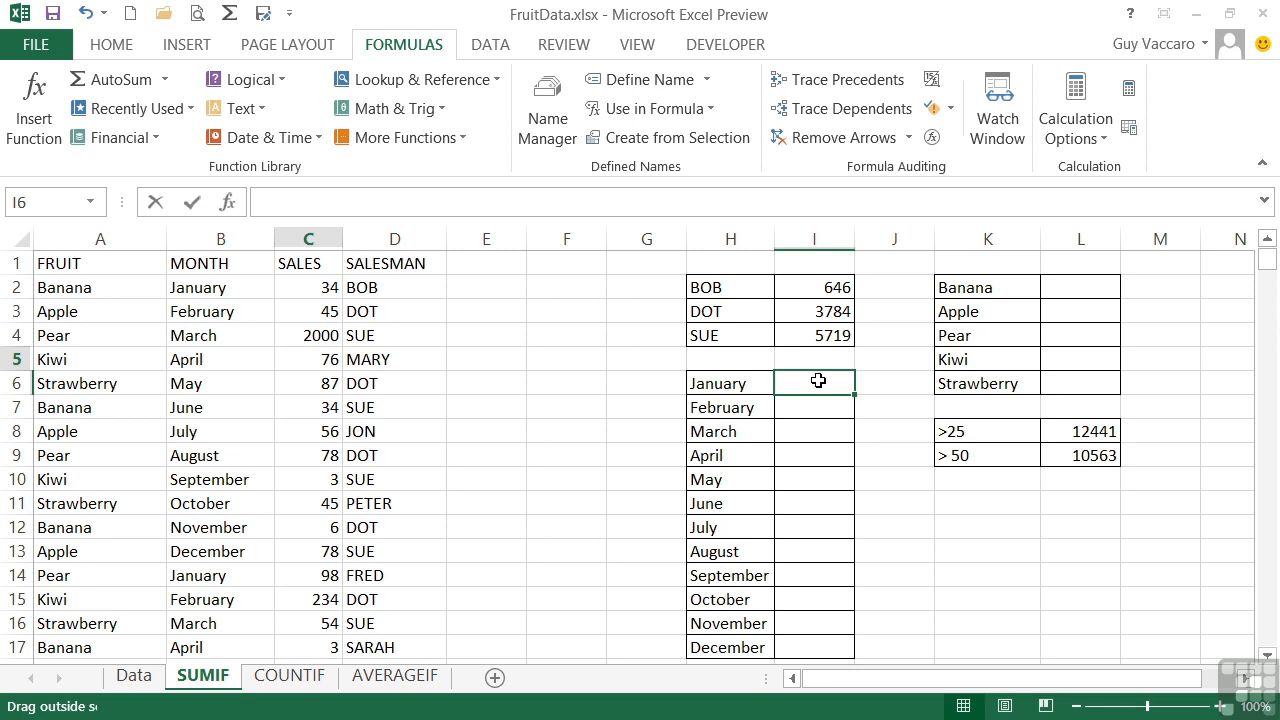
{"action": "type", "text": "=s"}
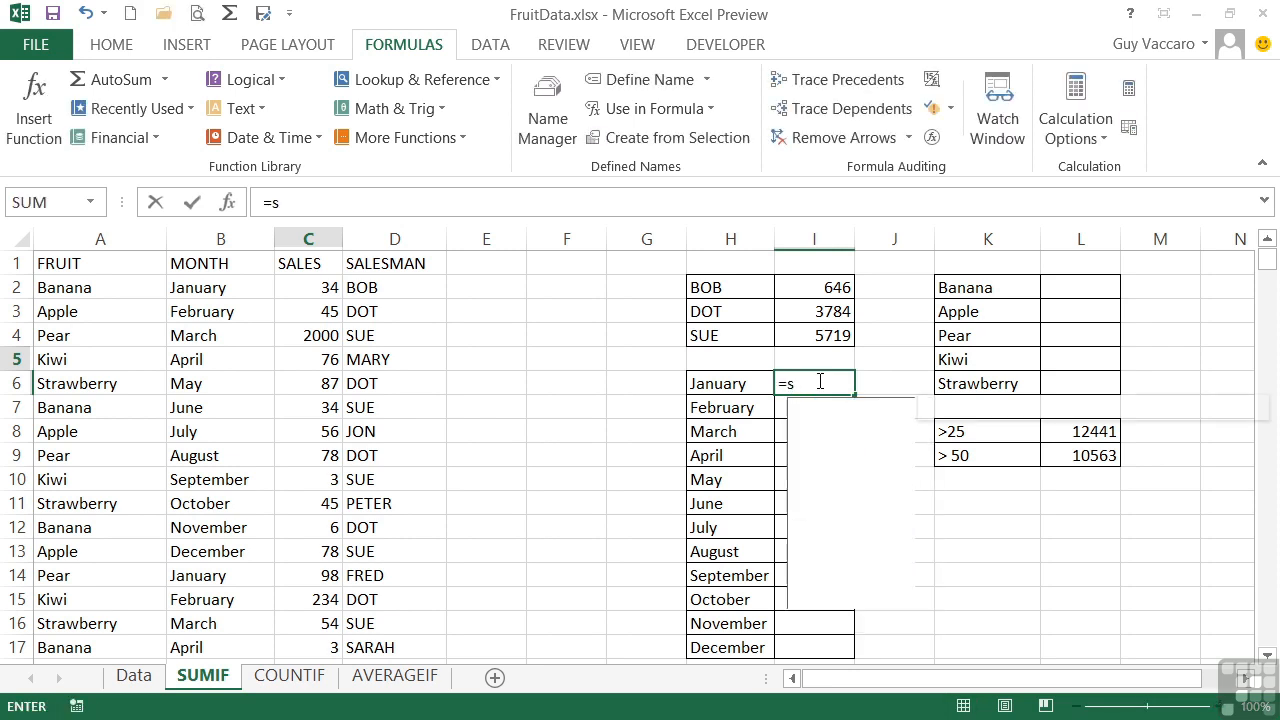
{"action": "type", "text": "umif("}
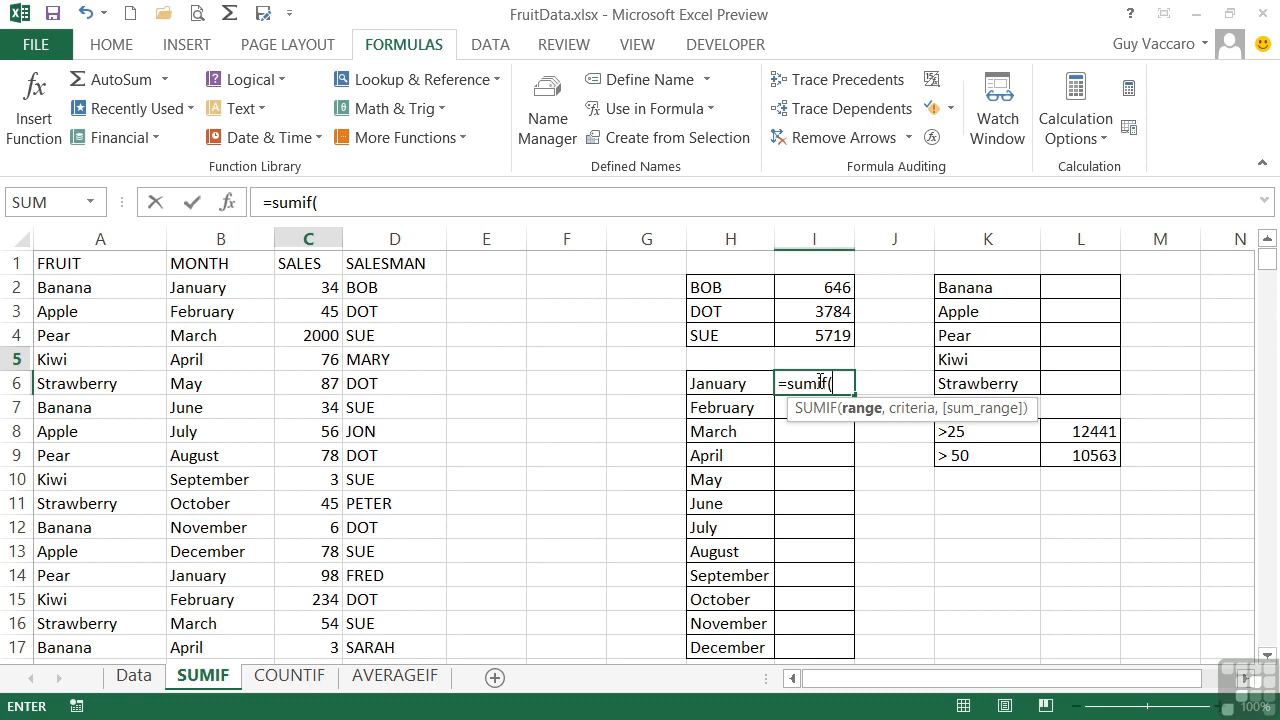
{"action": "type", "text": "month"}
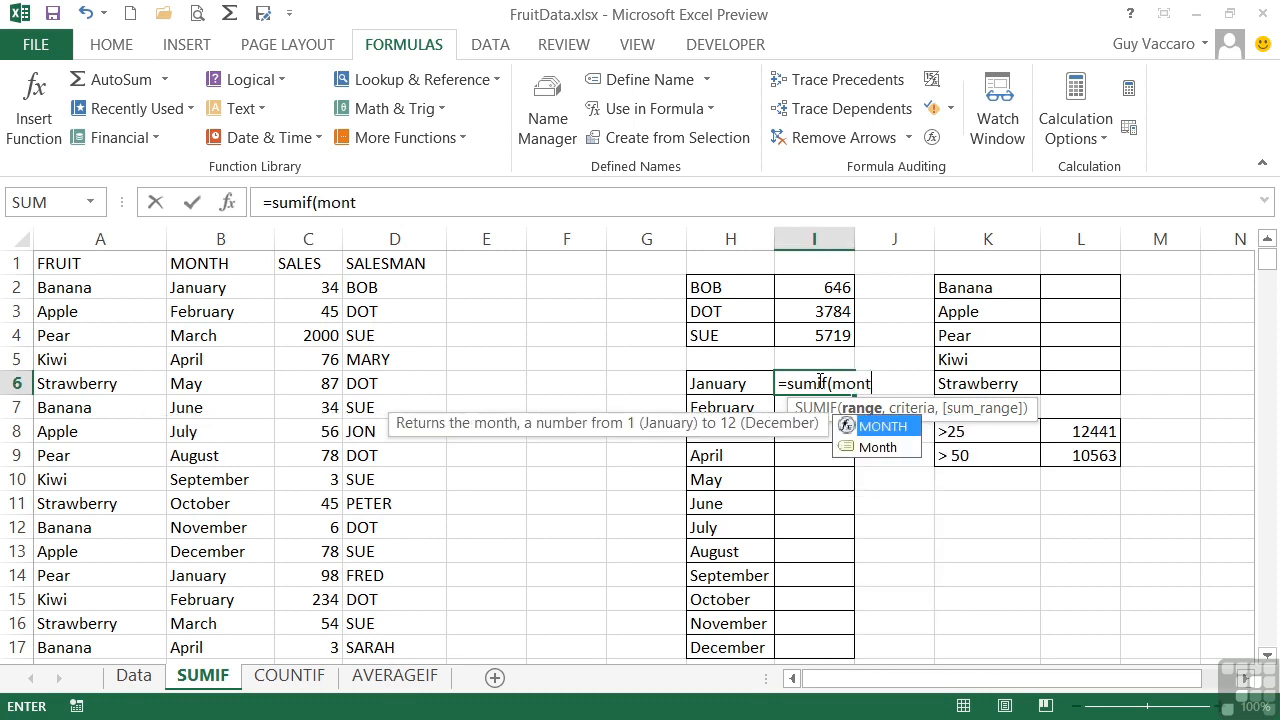
{"action": "double_click", "coordinate": [880, 447]}
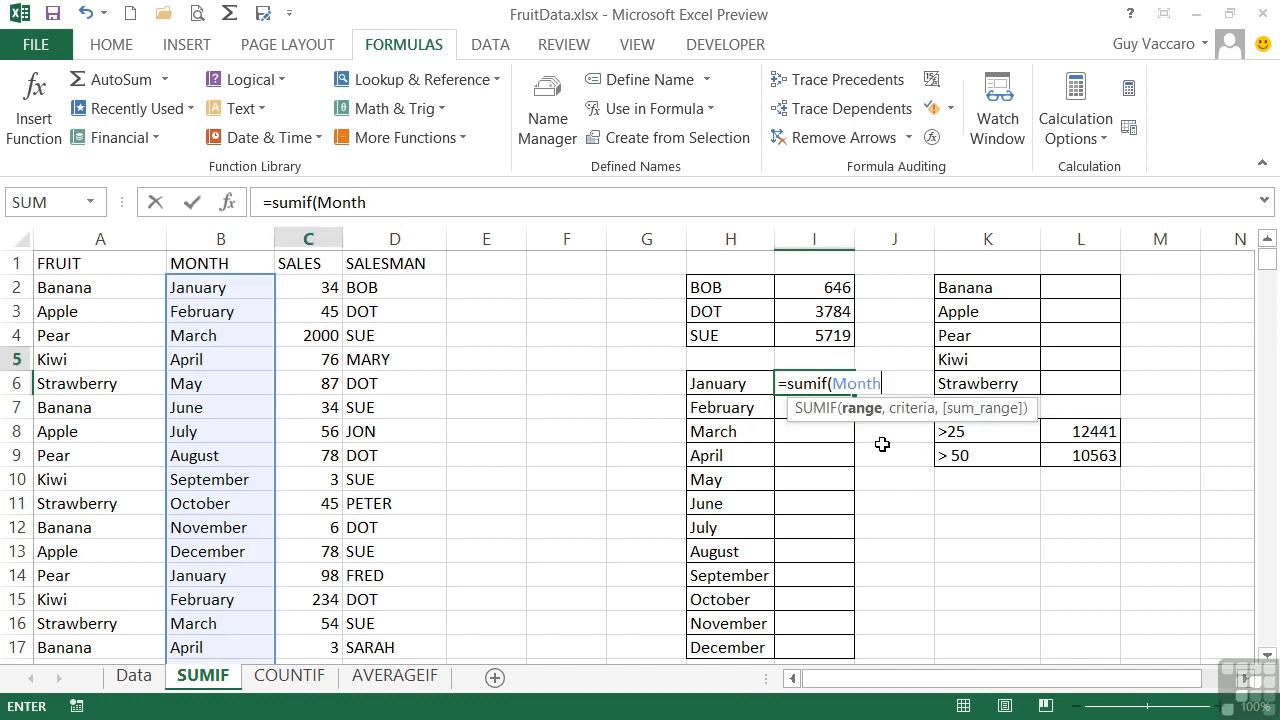
{"action": "type", "text": ","}
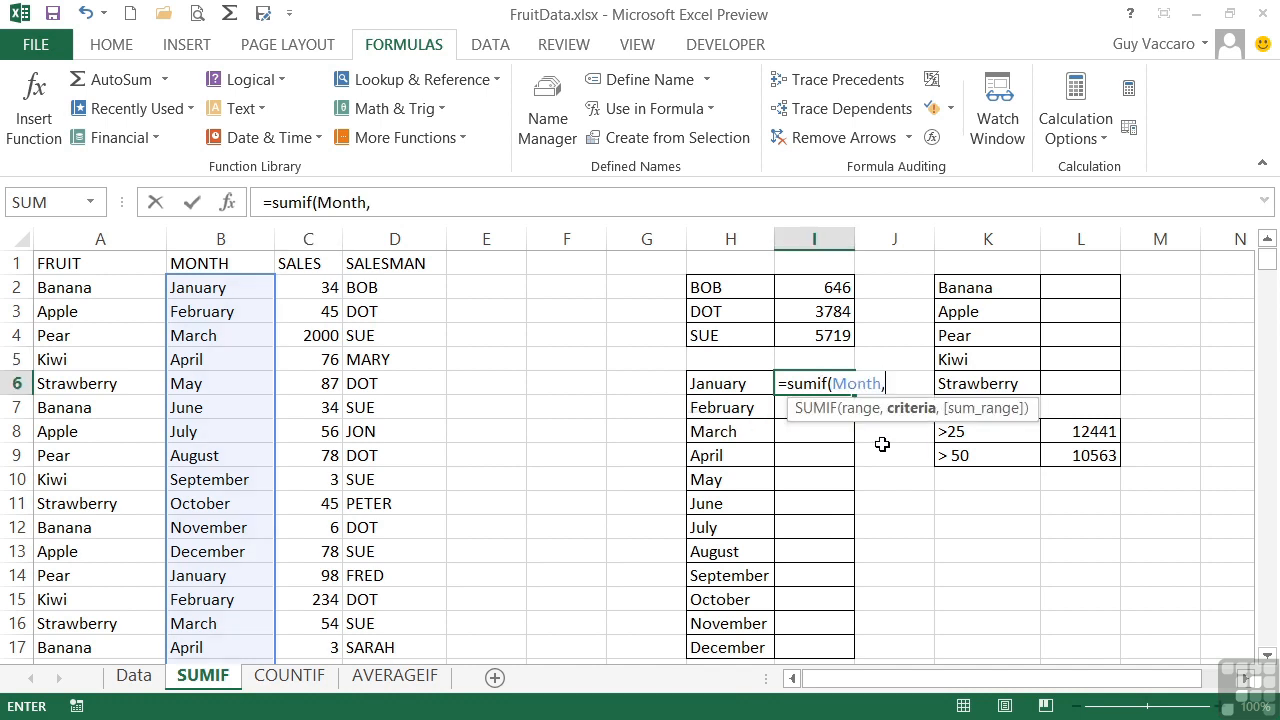
{"action": "left_click", "coordinate": [734, 379]}
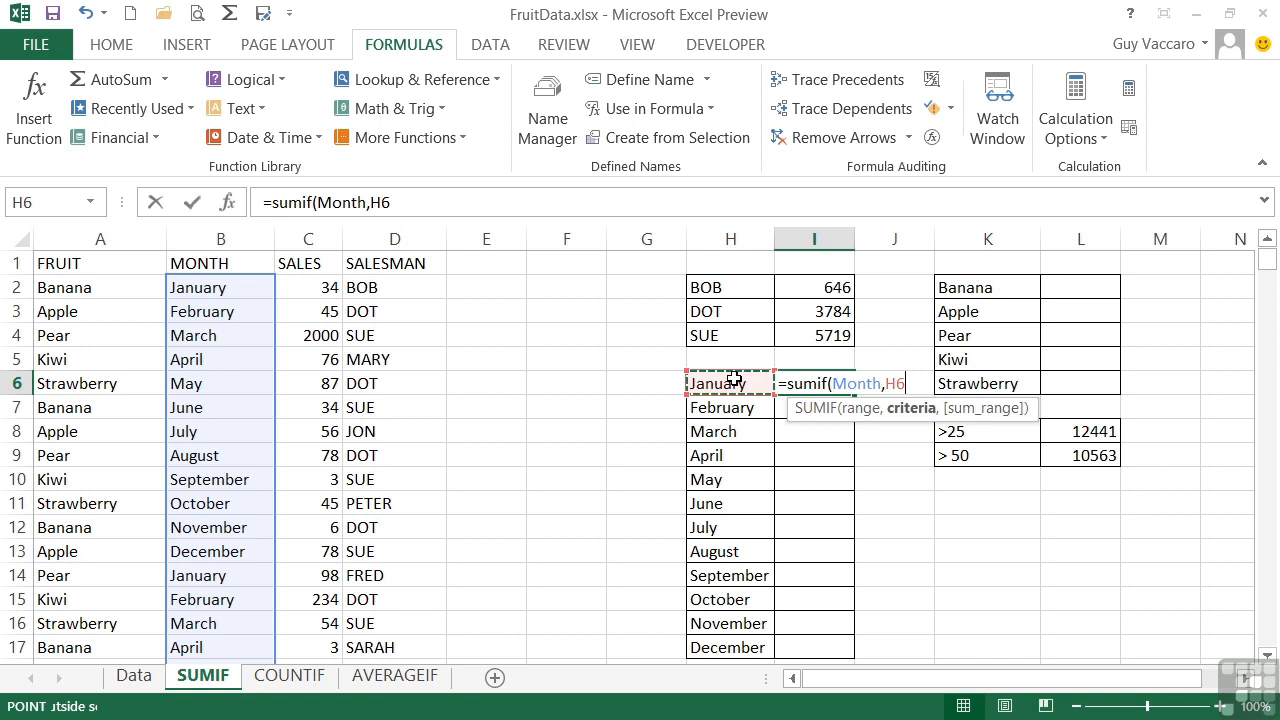
{"action": "type", "text": ","}
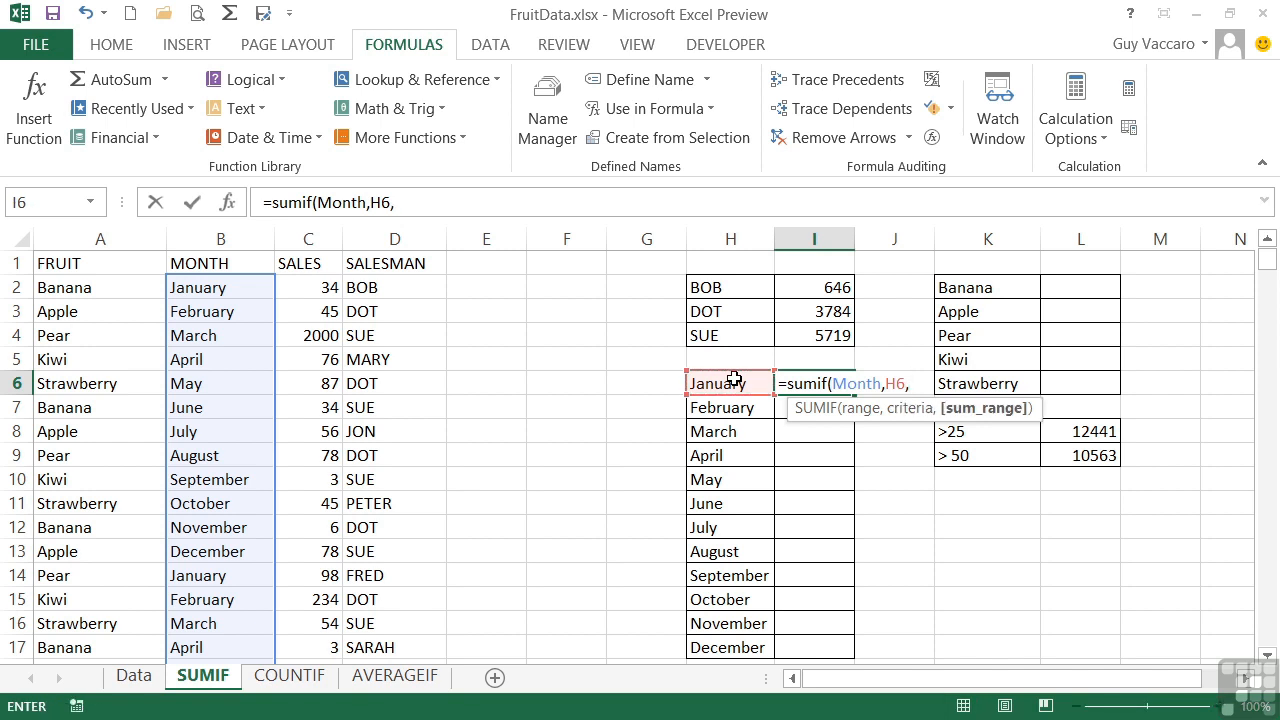
{"action": "type", "text": "sales"}
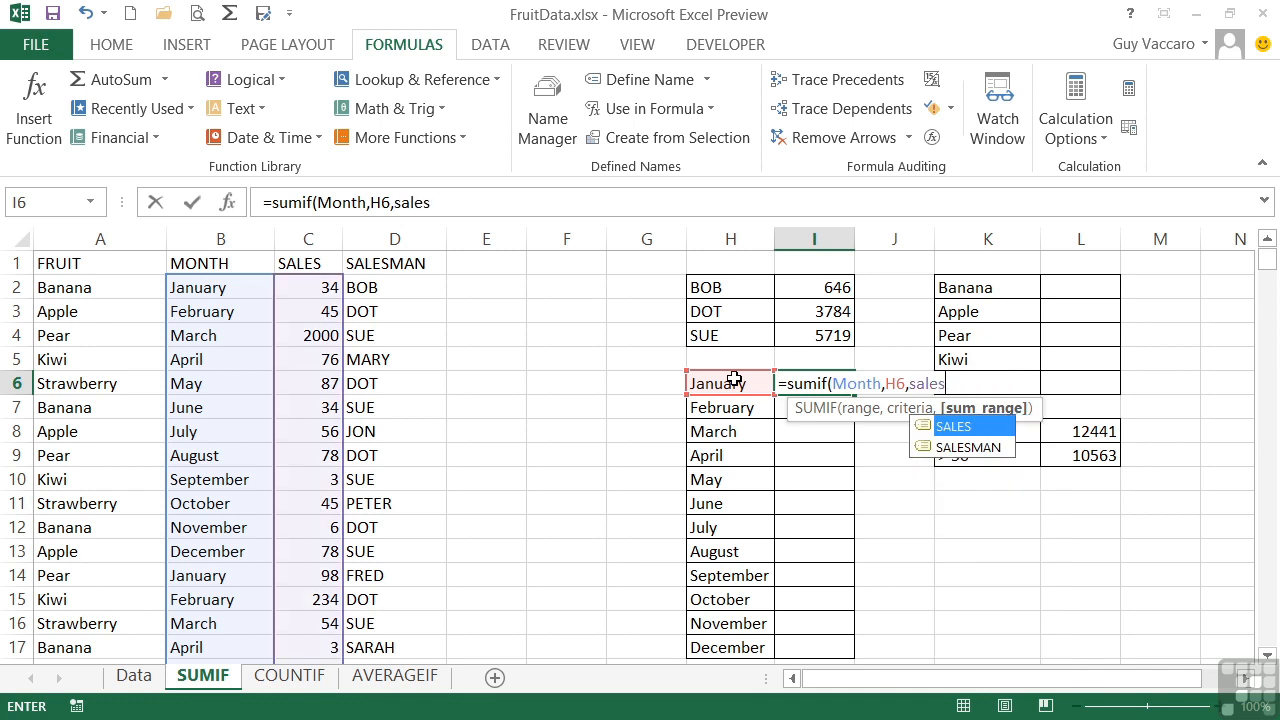
{"action": "type", "text": ")"}
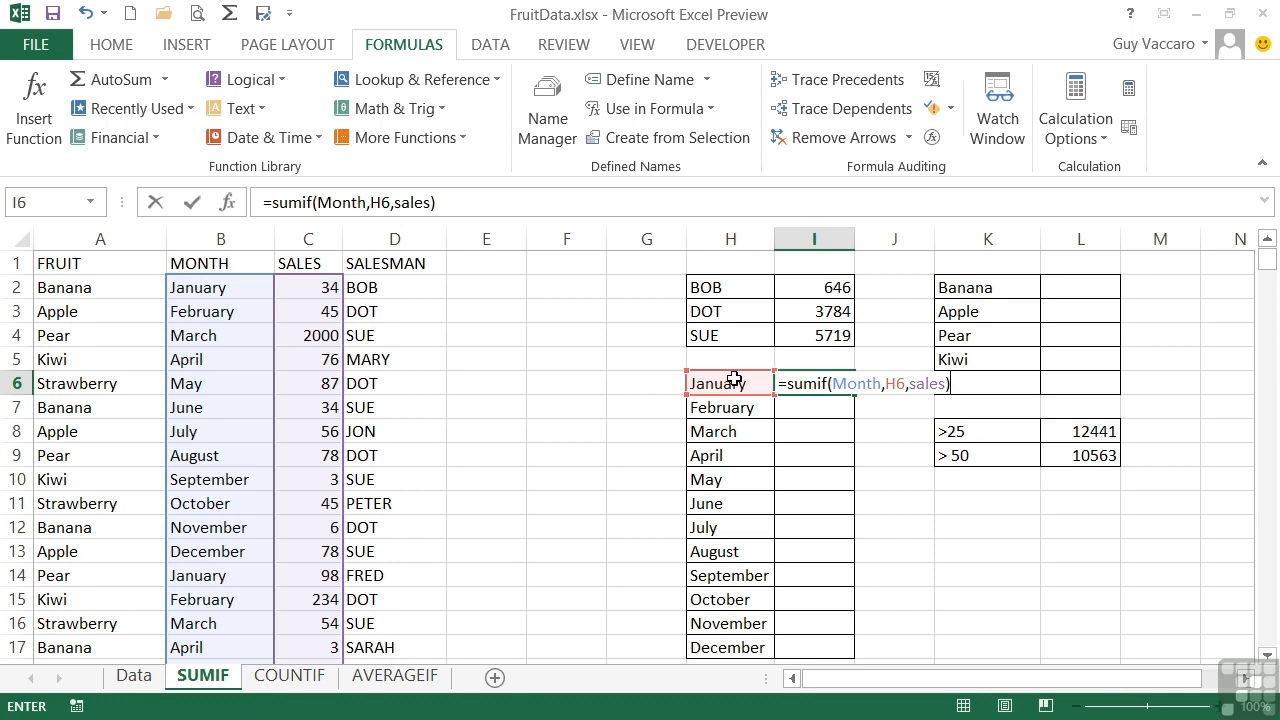
{"action": "key", "text": "Return"}
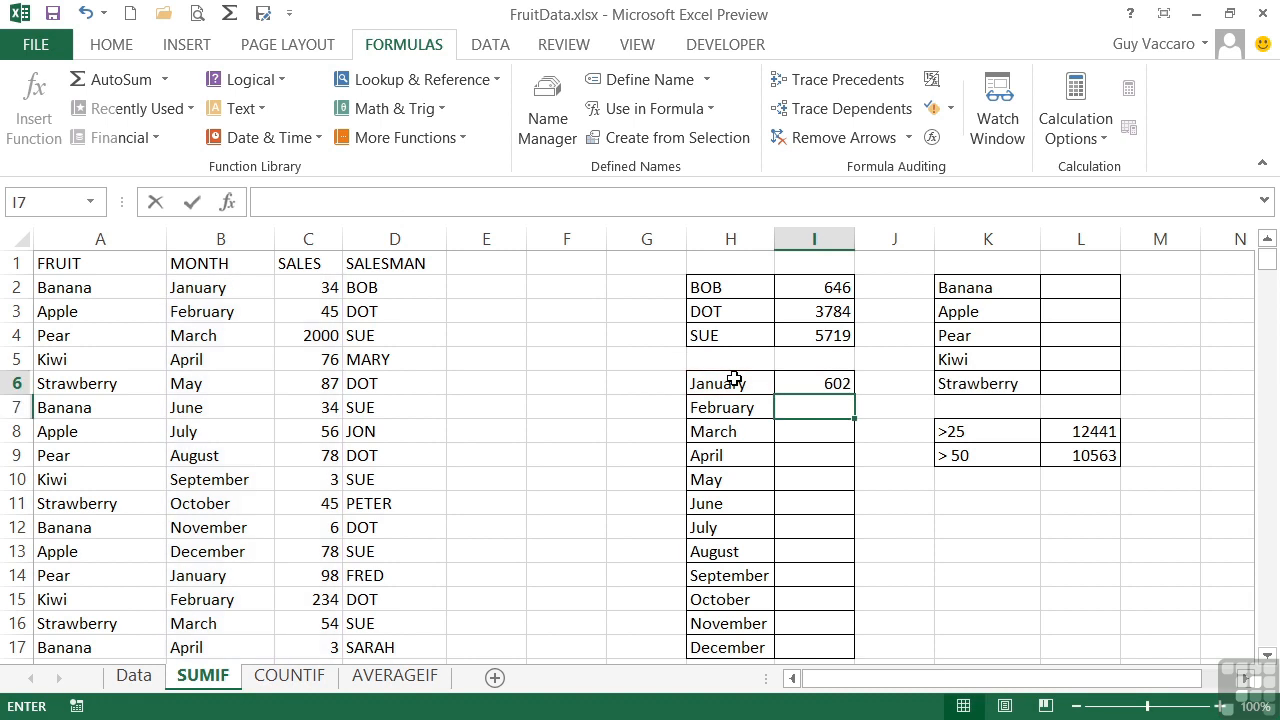
Fill the January SUMIF formula from I6 down to I17 for the remaining months
{"action": "key", "text": "Up"}
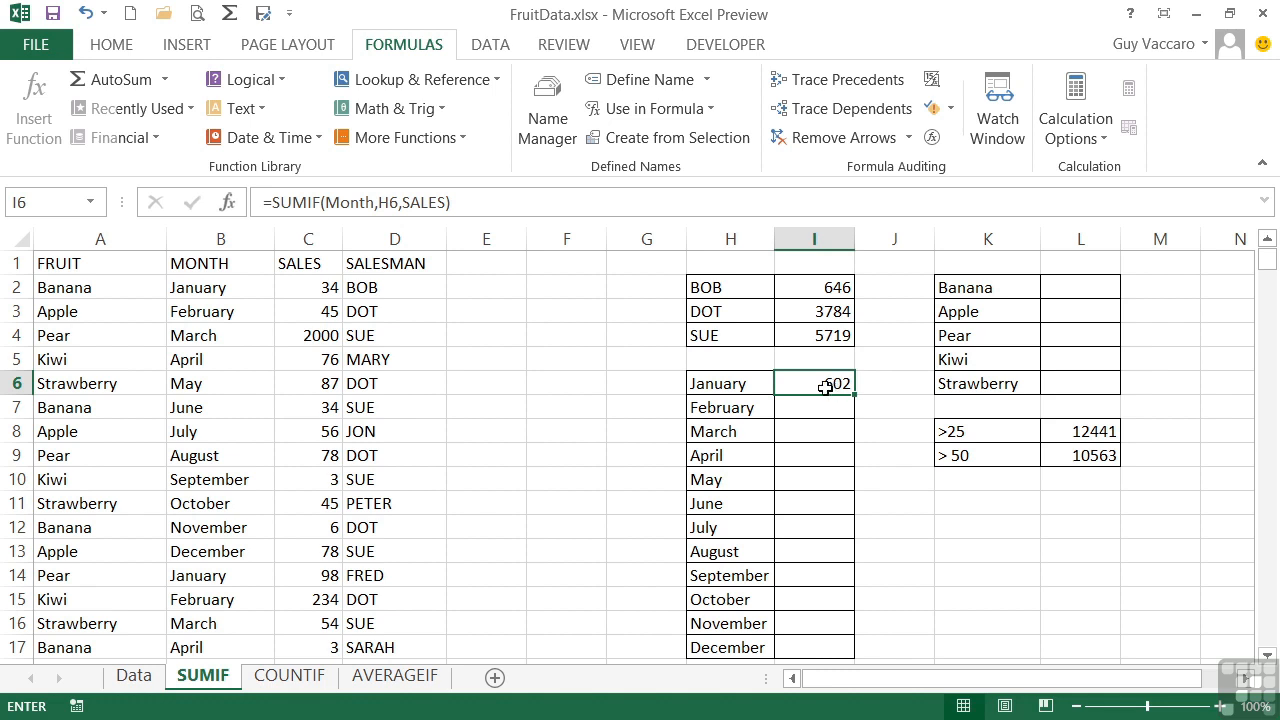
{"action": "left_click_drag", "start_coordinate": [854, 395], "coordinate": [848, 653]}
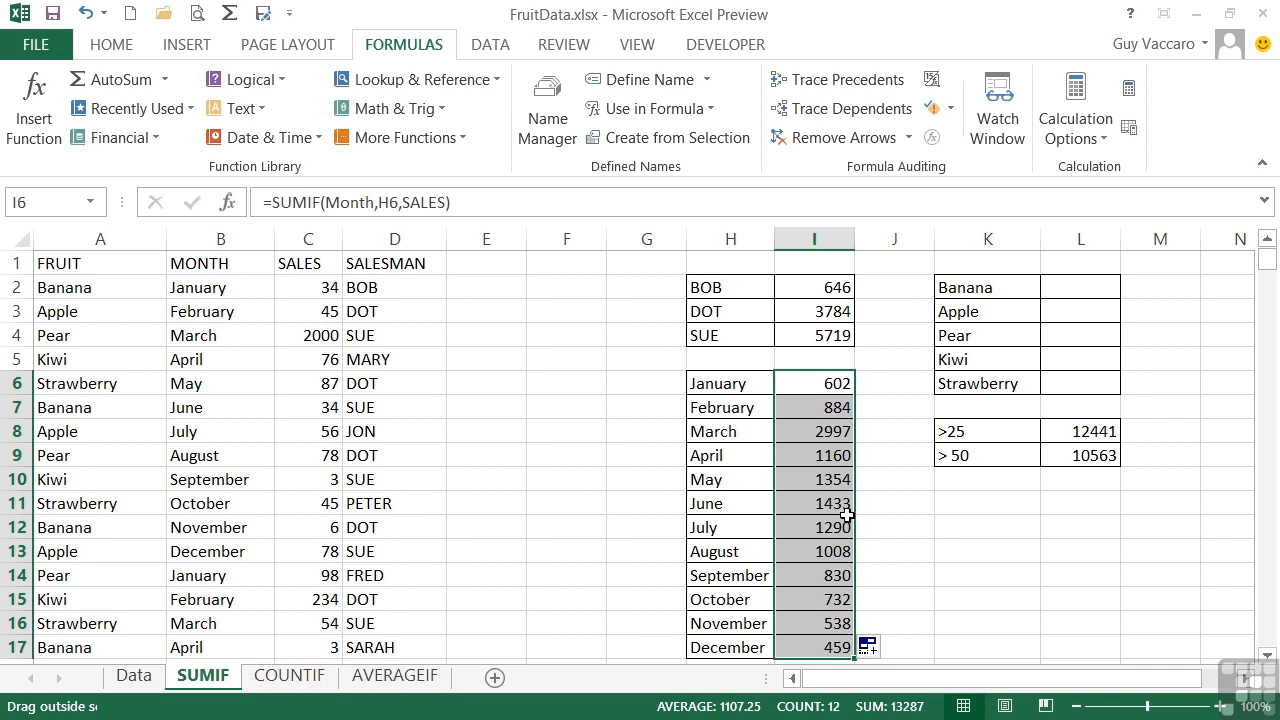
{"action": "left_click", "coordinate": [833, 383]}
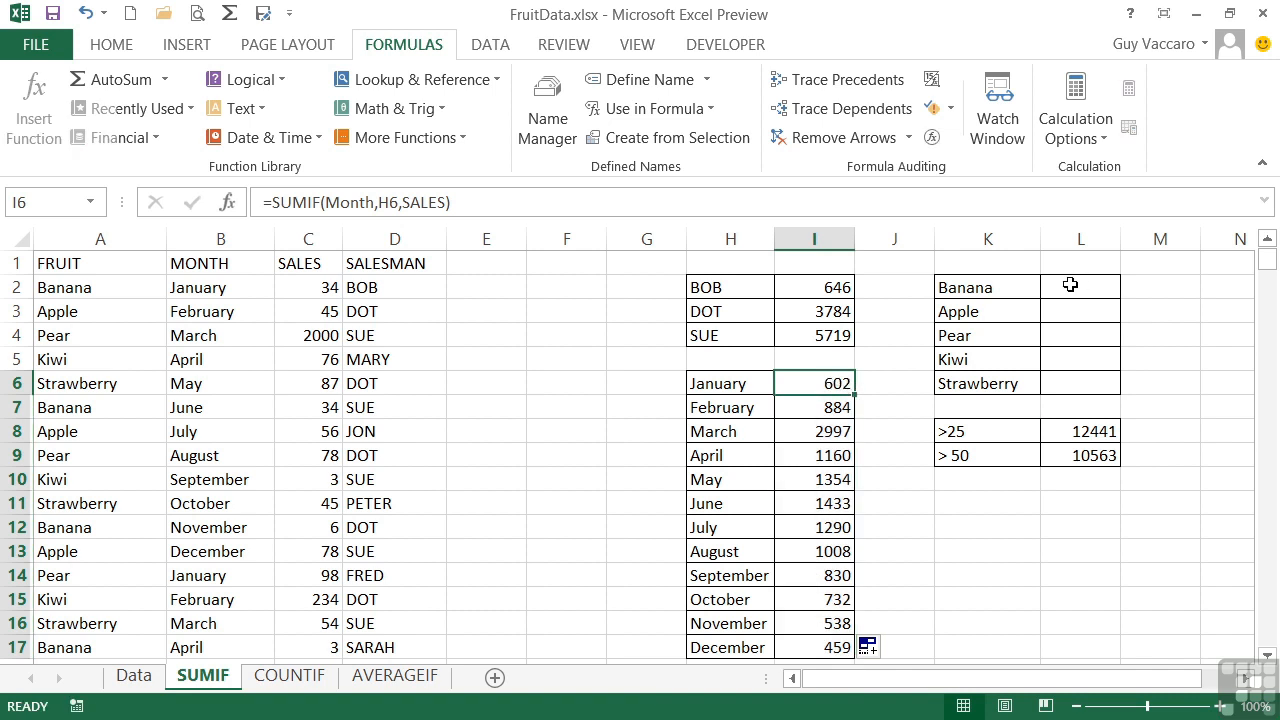
Total the banana sales in L2 with =sumif(fruit,K2,sales) and fill the formula down to L6 for the other fruits
{"action": "left_click", "coordinate": [1068, 286]}
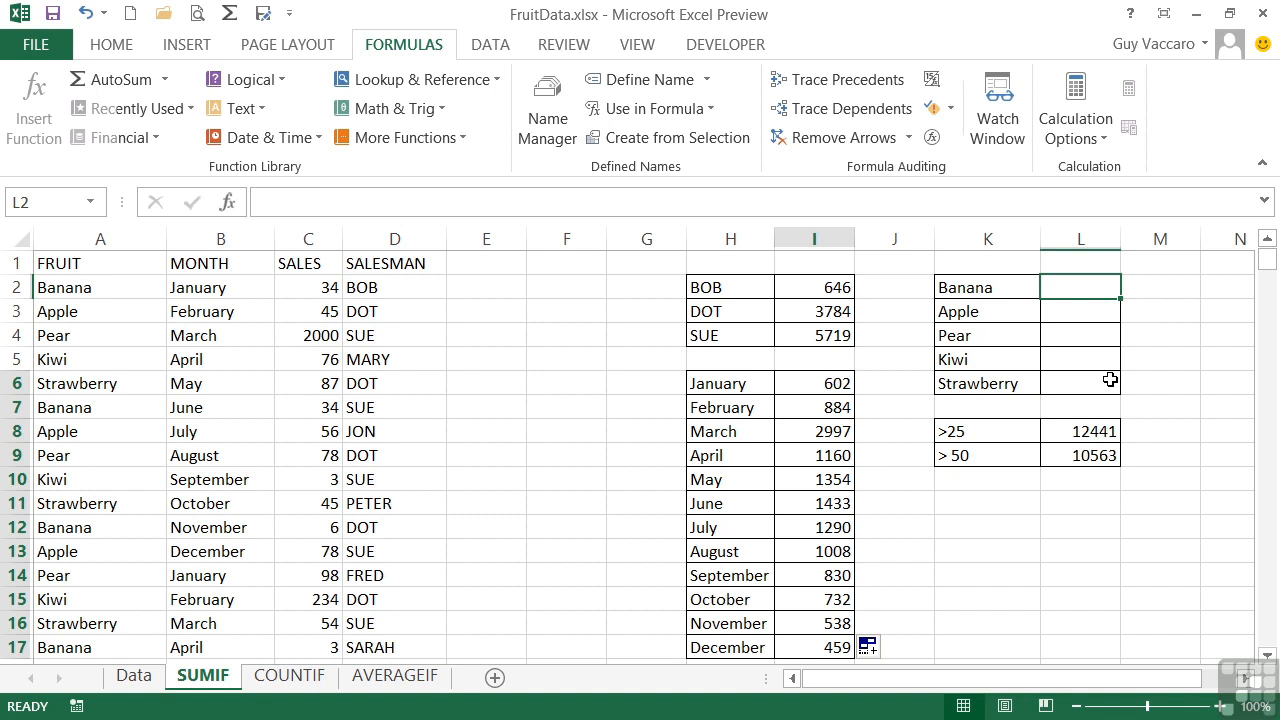
{"action": "type", "text": "=sum"}
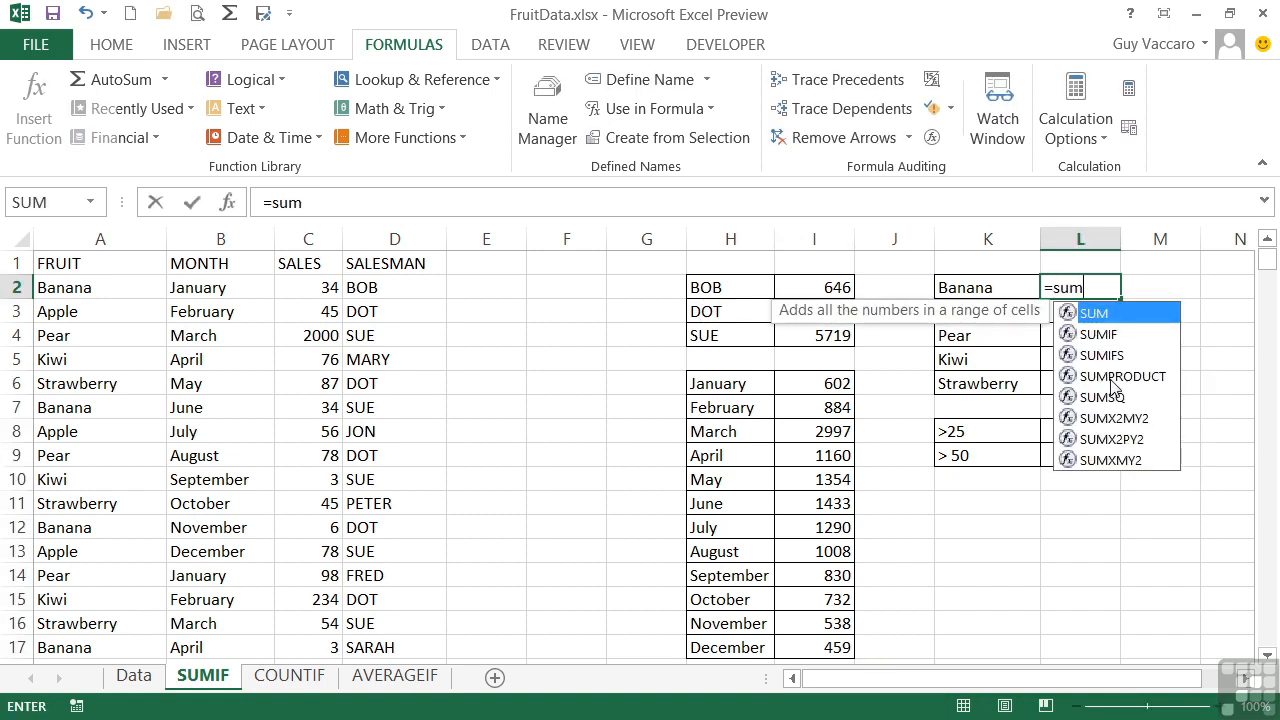
{"action": "type", "text": "if("}
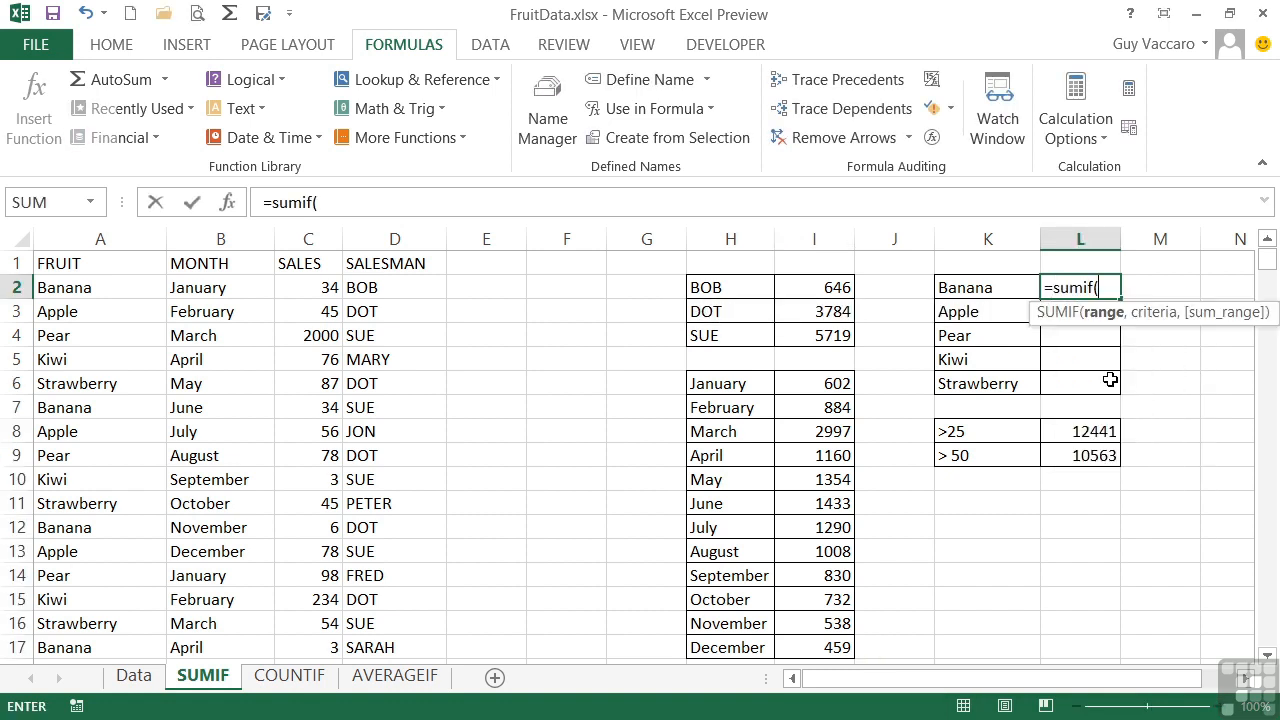
{"action": "type", "text": "fruit"}
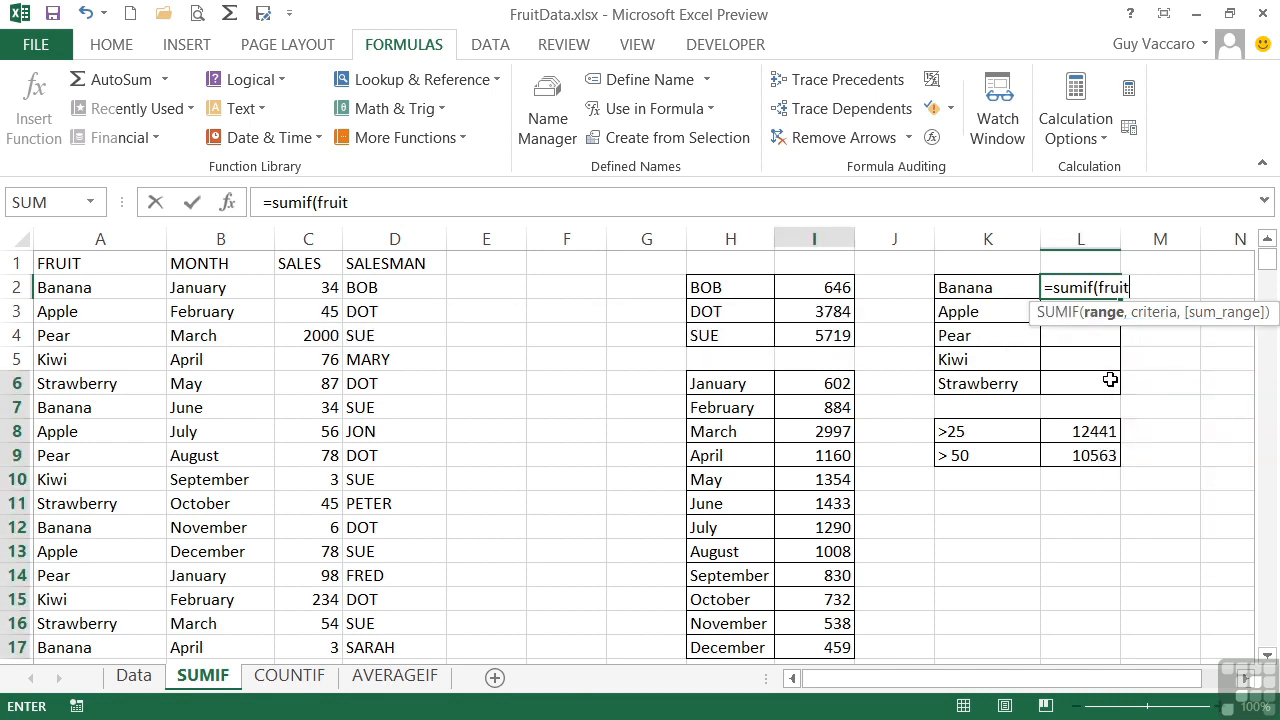
{"action": "type", "text": ","}
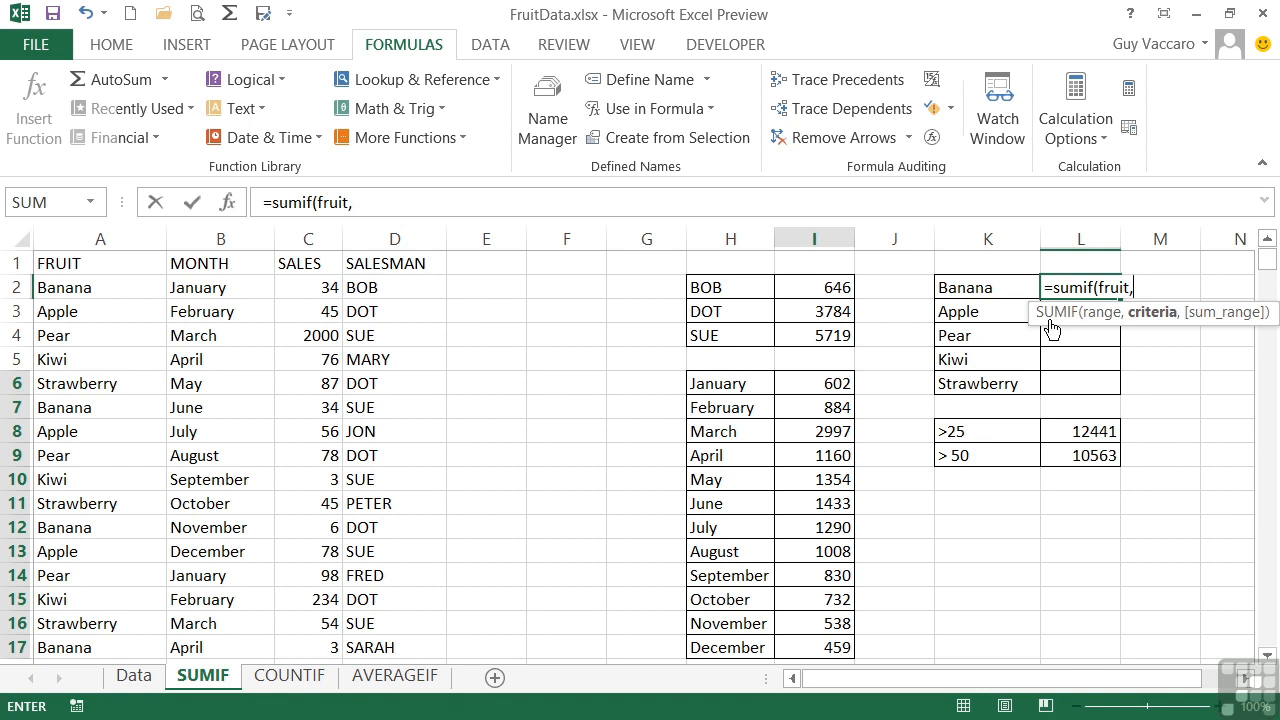
{"action": "left_click", "coordinate": [983, 289]}
{"action": "type", "text": ","}
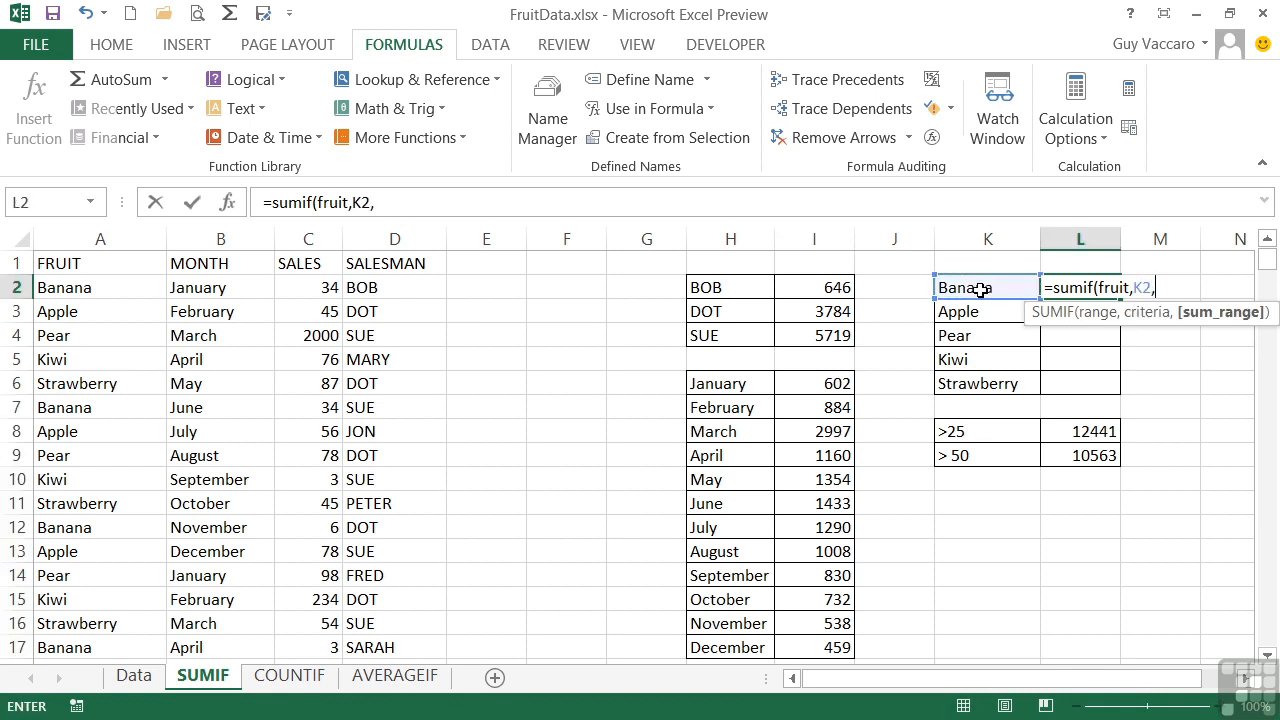
{"action": "type", "text": "sales)"}
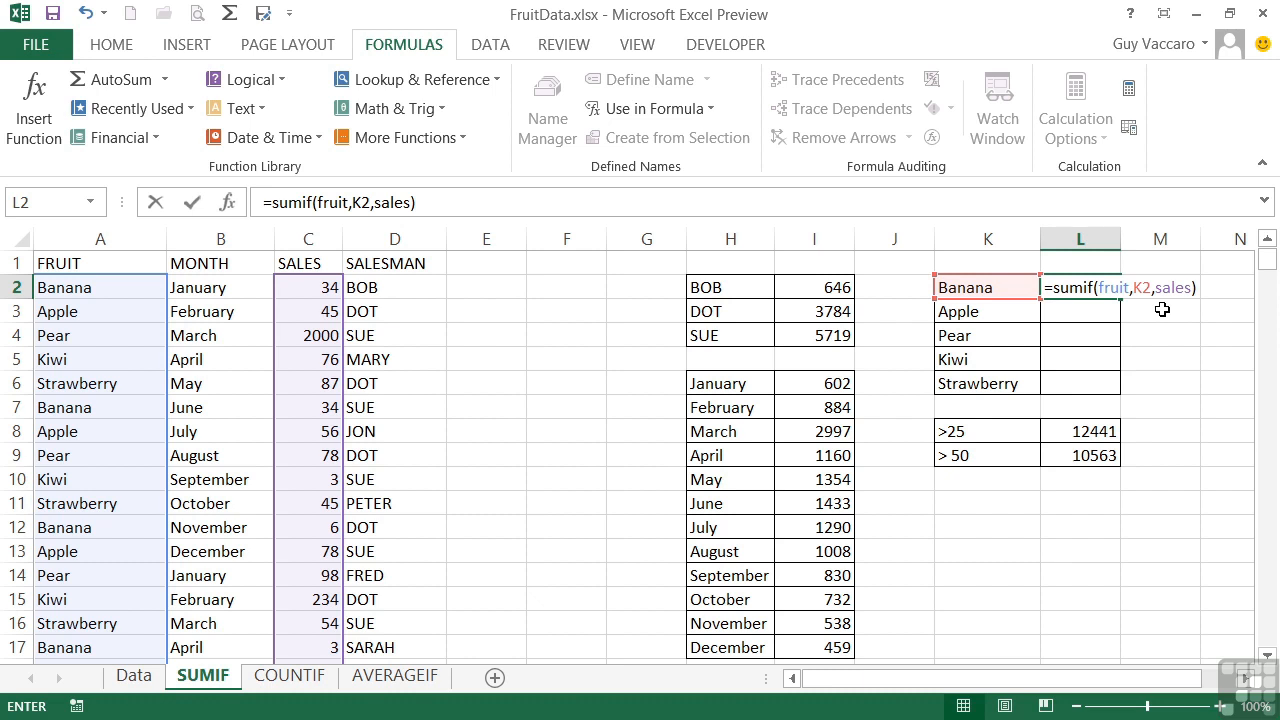
{"action": "key", "text": "Return"}
{"action": "key", "text": "Up"}
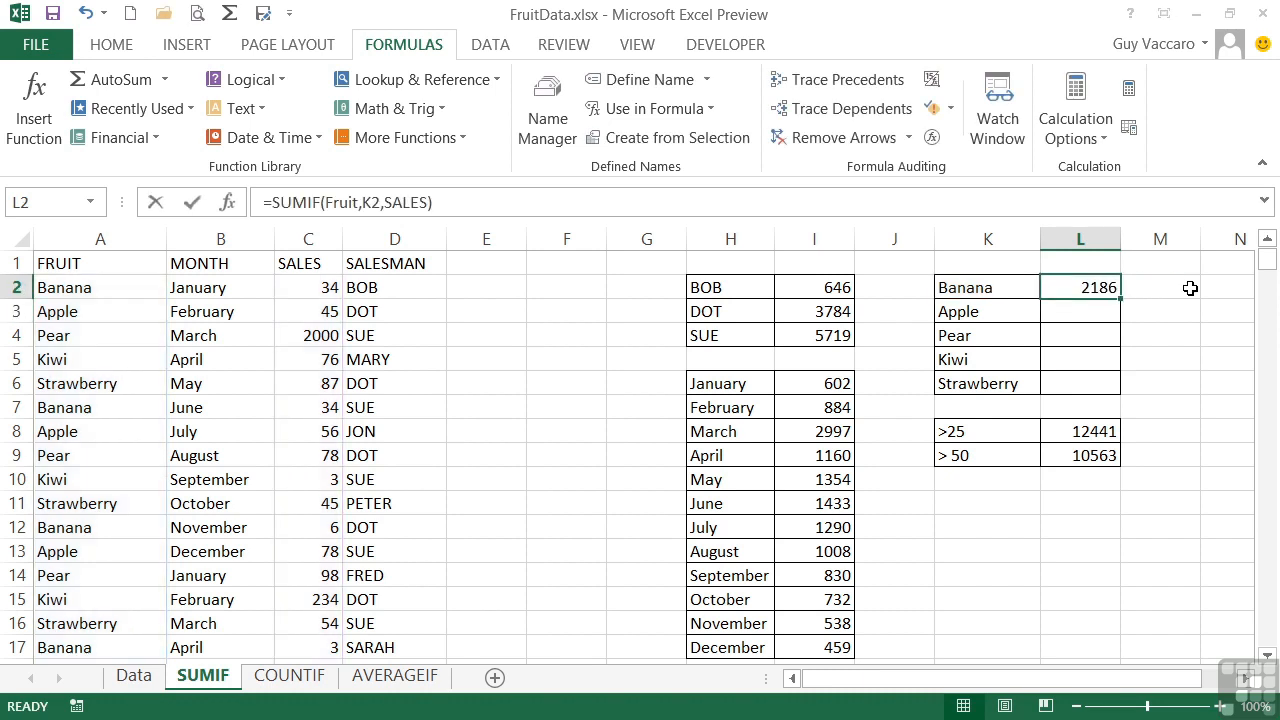
{"action": "double_click", "coordinate": [1120, 302]}
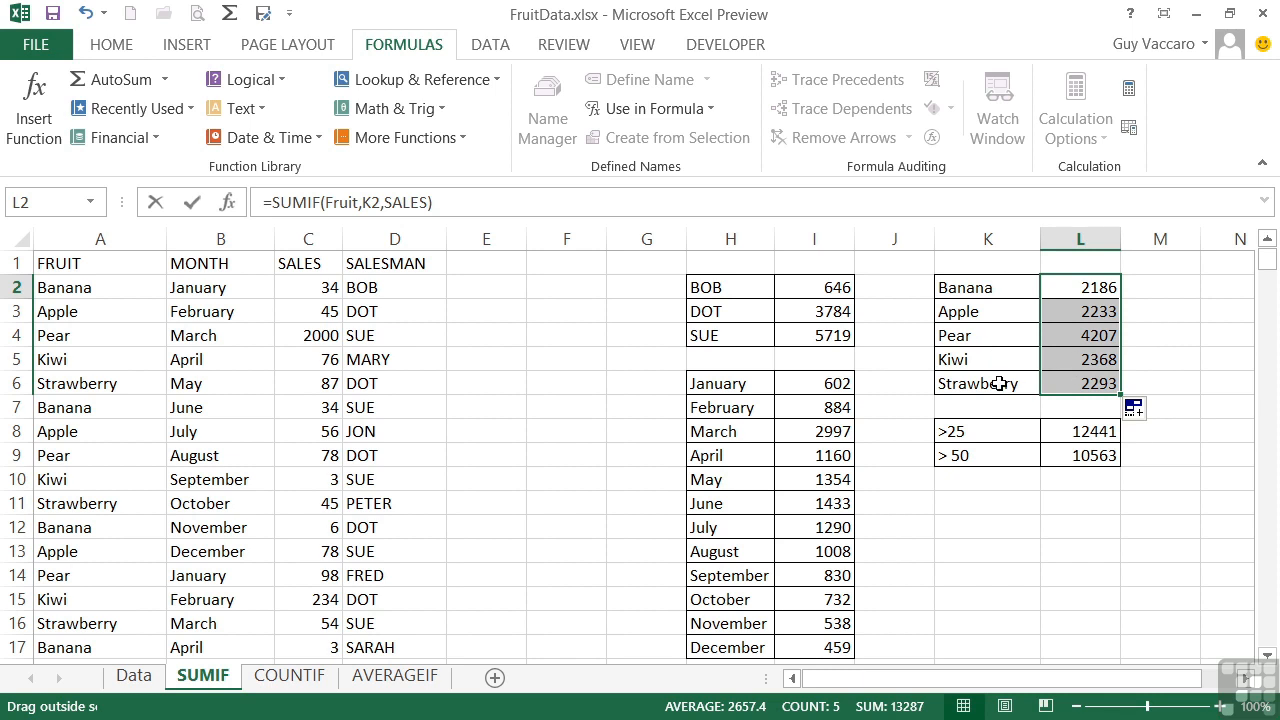
Examine the arguments of the threshold SUMIF formula in L8 and the salesman SUMIF formula in I3
{"action": "double_click", "coordinate": [1102, 431]}
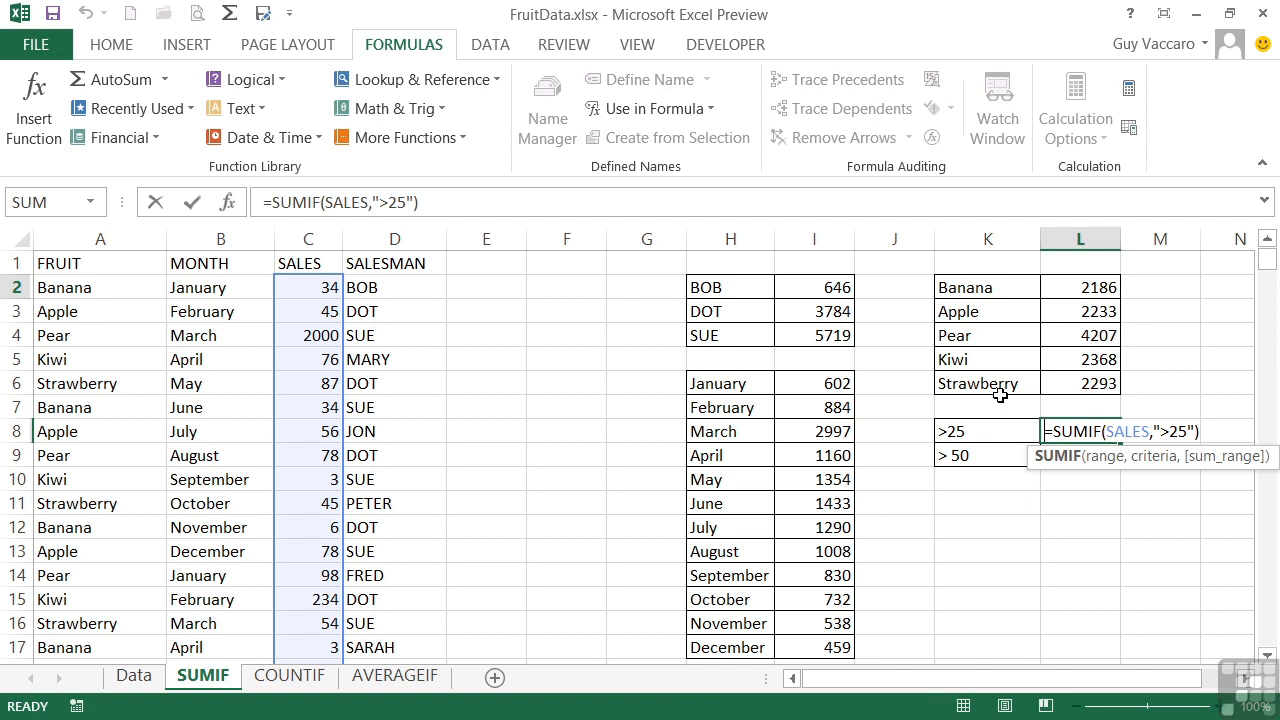
{"action": "key", "text": "Escape"}
{"action": "double_click", "coordinate": [835, 311]}
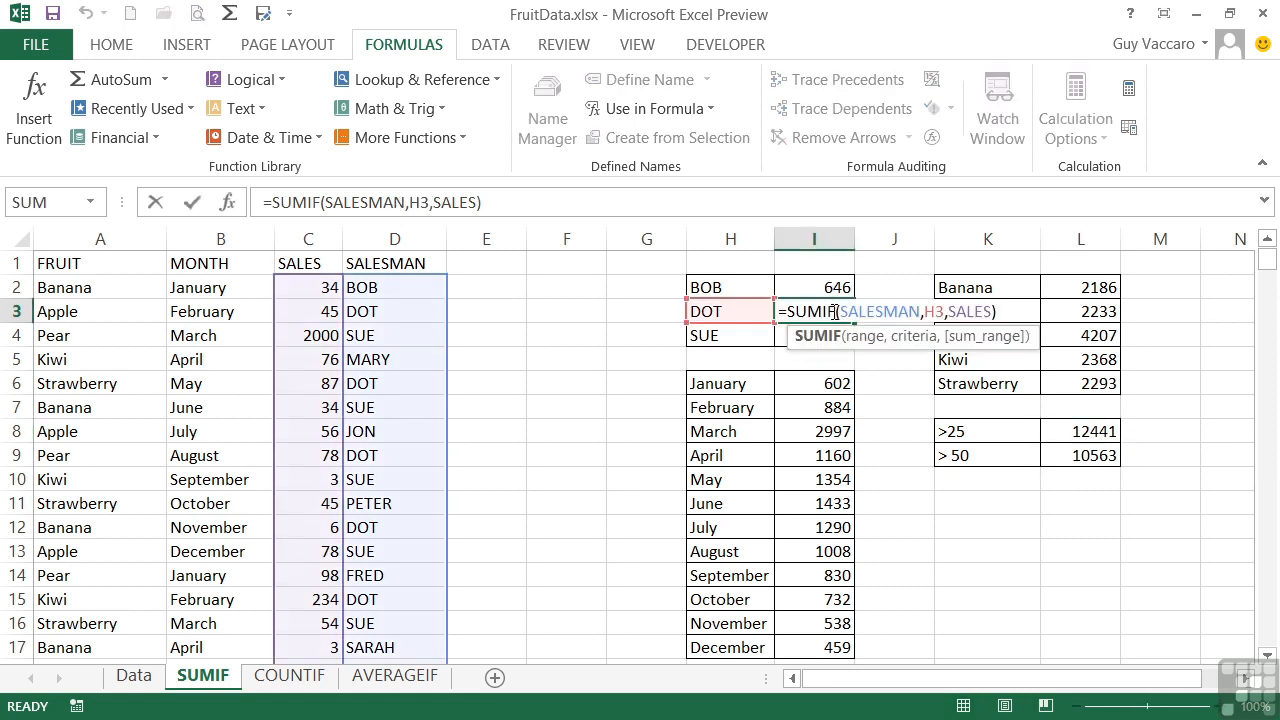